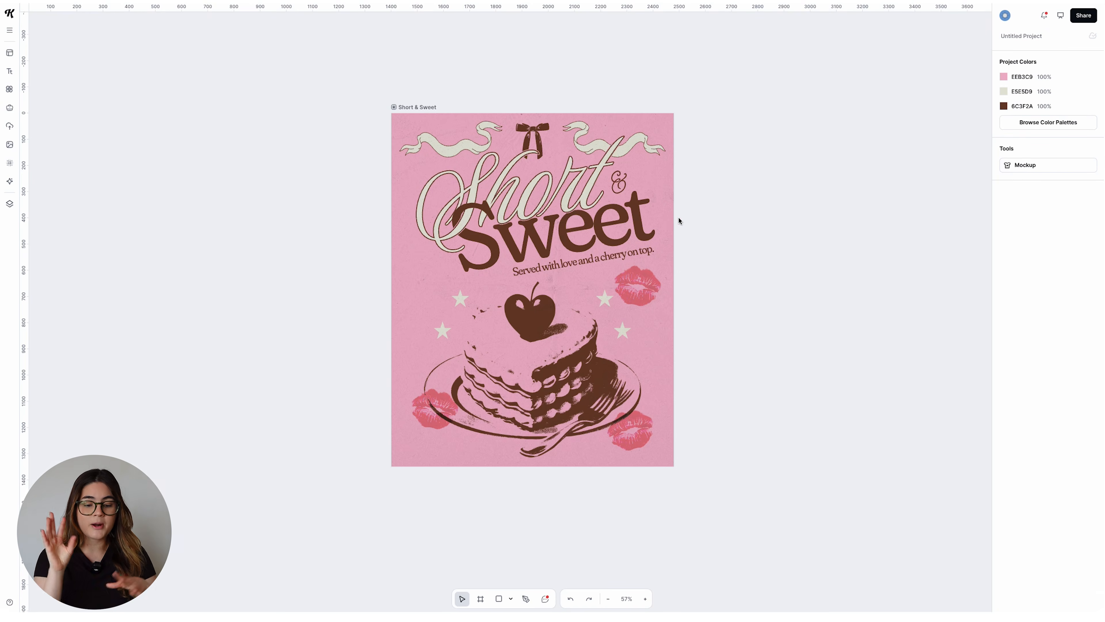
Add a Headline text on the empty canvas beside the upper half of the Short & Sweet poster.
scroll(679, 222, "up", 2)
left_click_drag(861, 227, 612, 227)
key("t")
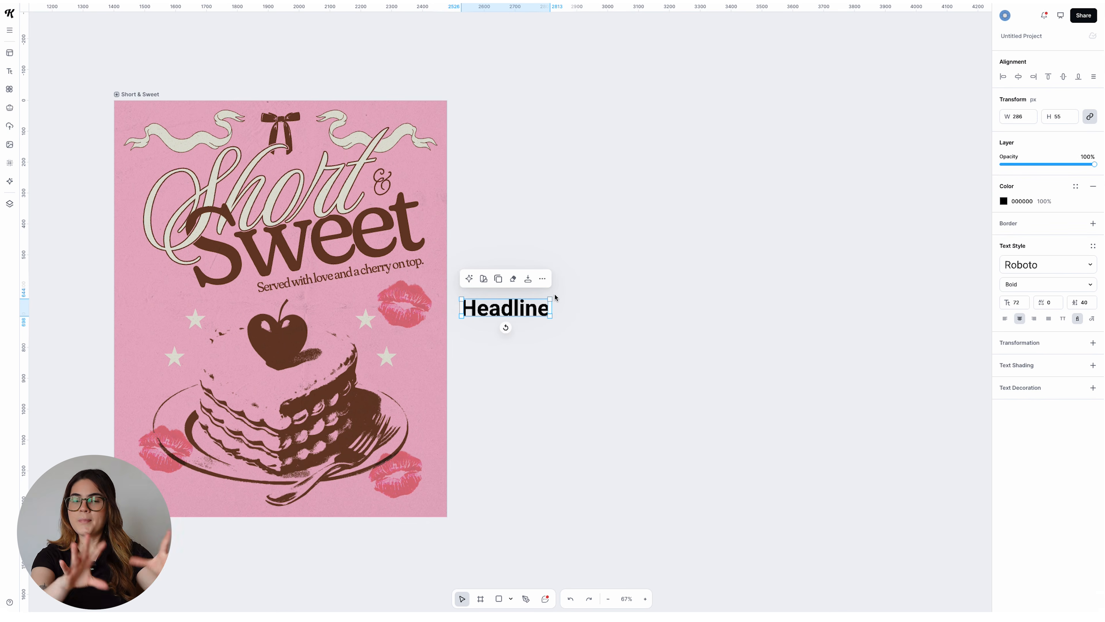
left_click_drag(530, 312, 543, 208)
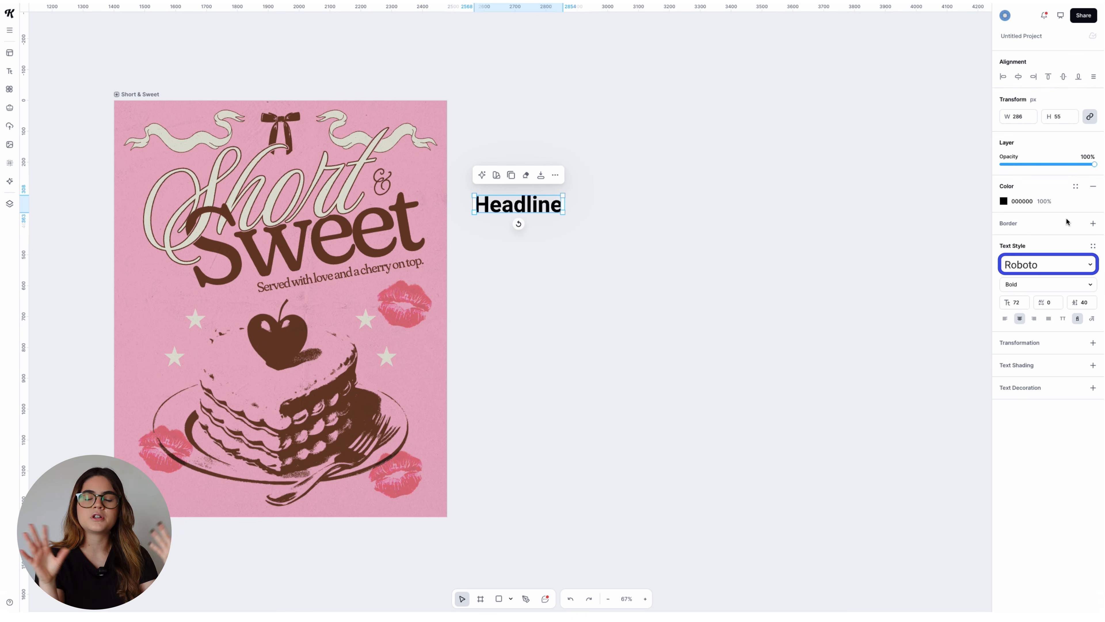
Change the headline's typeface to Luxurious Script from the script fonts, enlarge it to size 268 and place it beside the poster's title.
left_click(1085, 262)
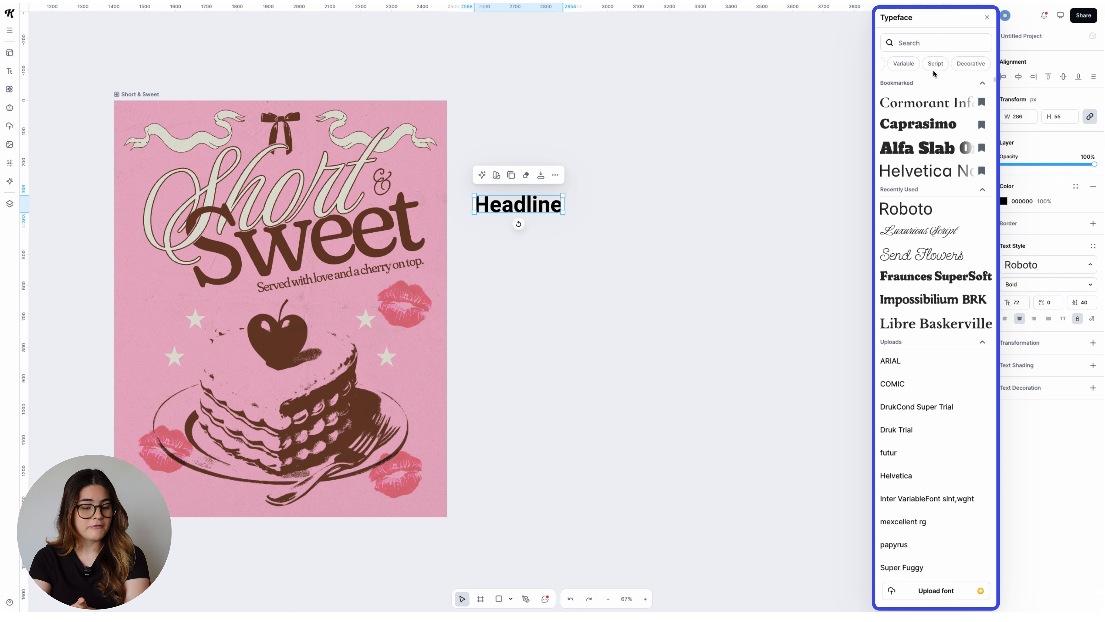
left_click(930, 67)
left_click_drag(995, 108, 1009, 383)
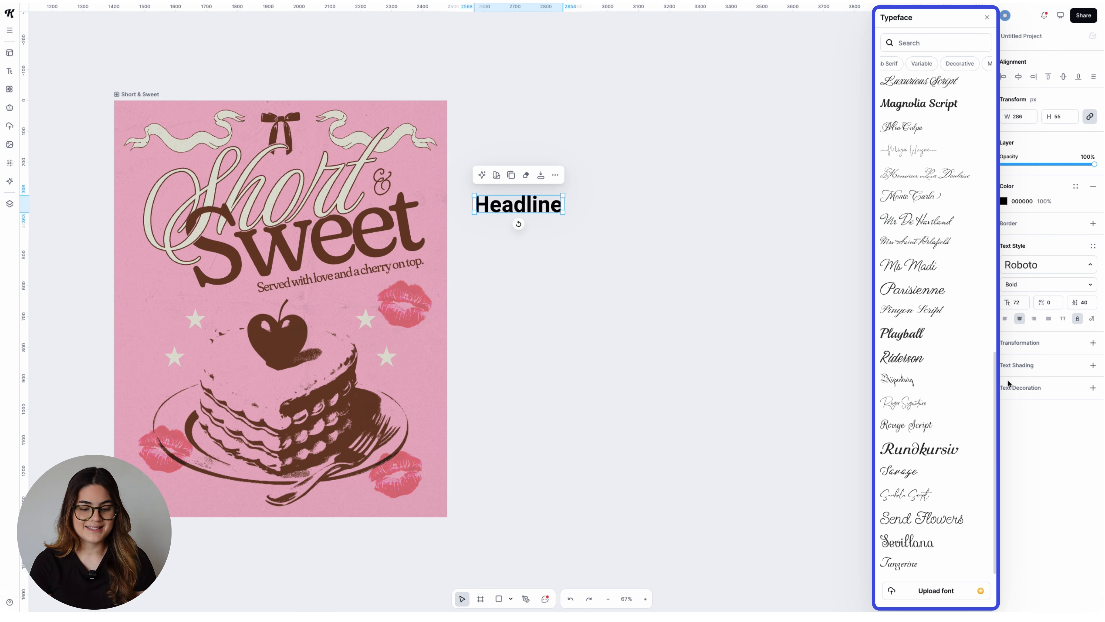
scroll(929, 185, "up", 1)
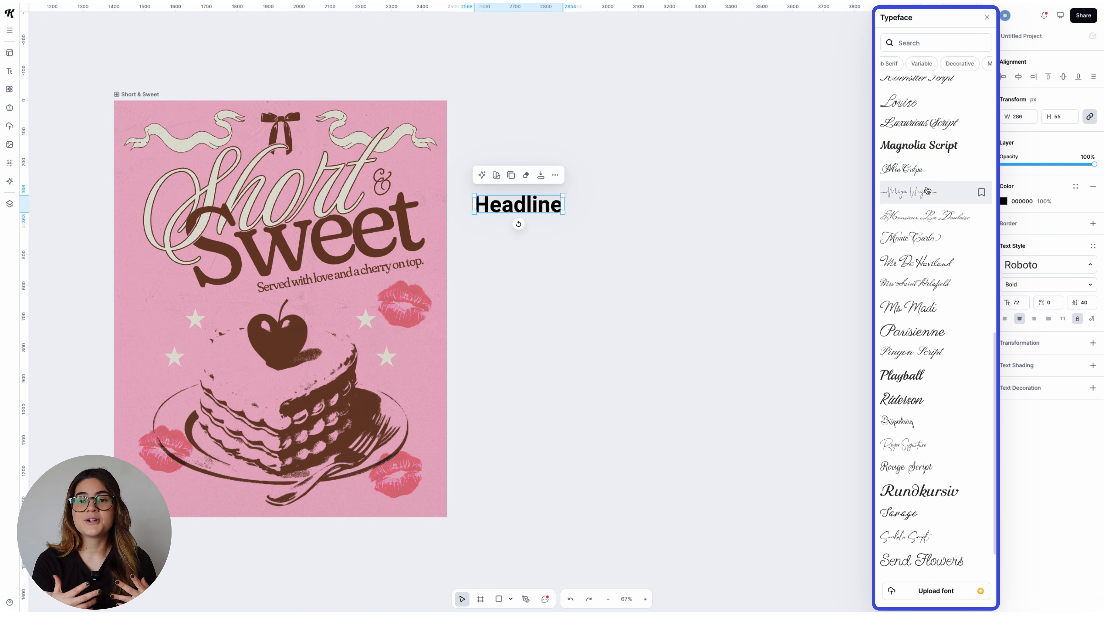
left_click_drag(564, 211, 759, 301)
left_click_drag(665, 220, 643, 140)
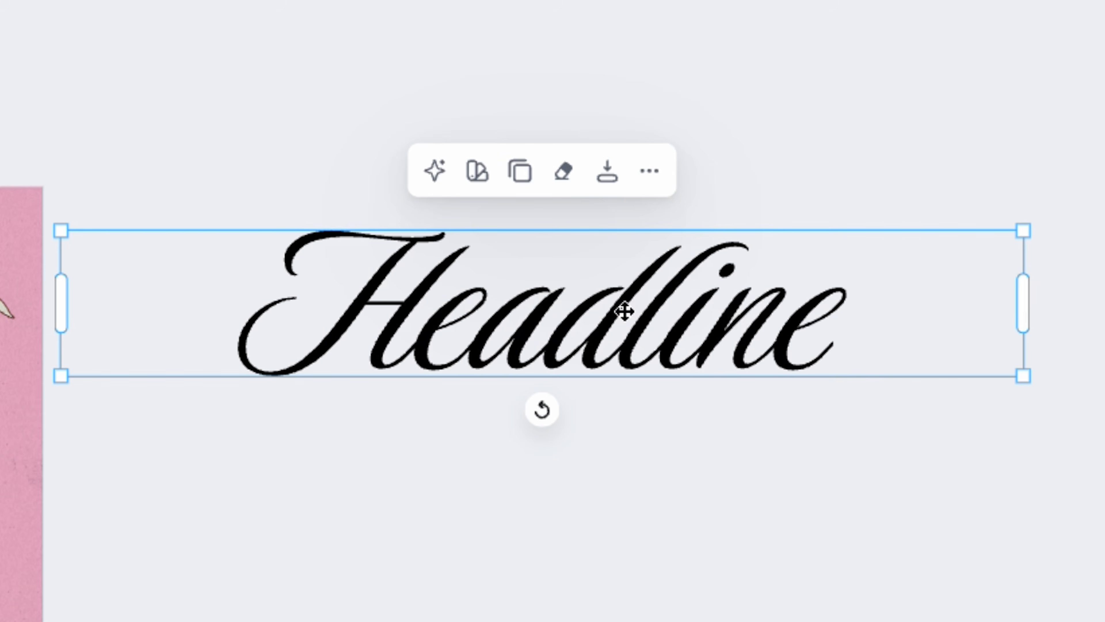
Duplicate the headline below the original, set the copy's typeface to Fraunces SuperSoft and scale it to size 227.
left_click_drag(625, 312, 625, 487, "alt")
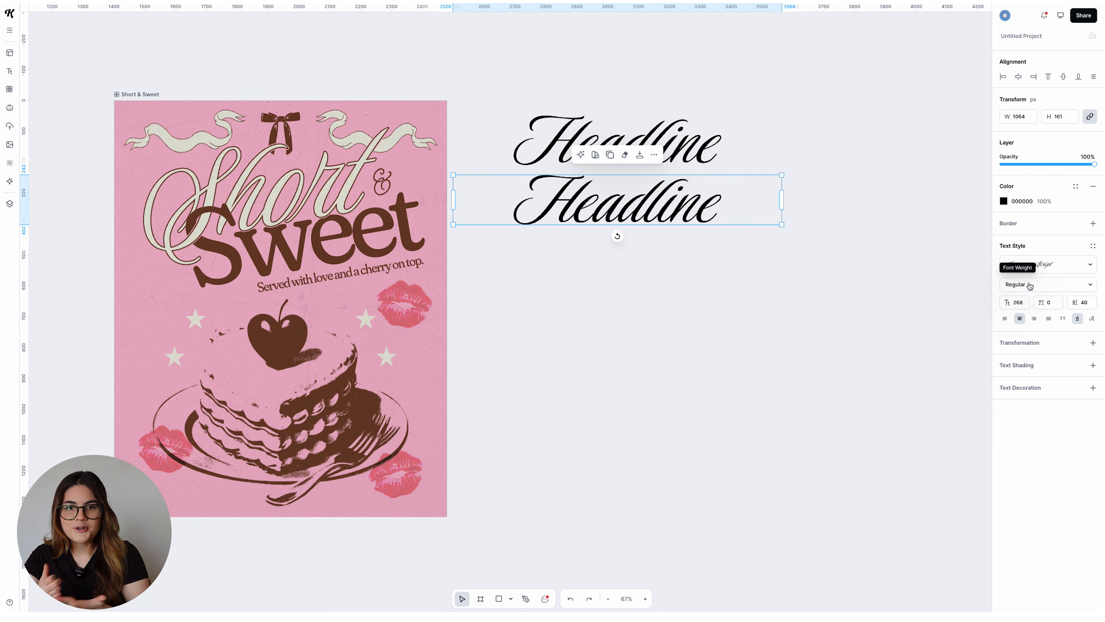
left_click(1029, 264)
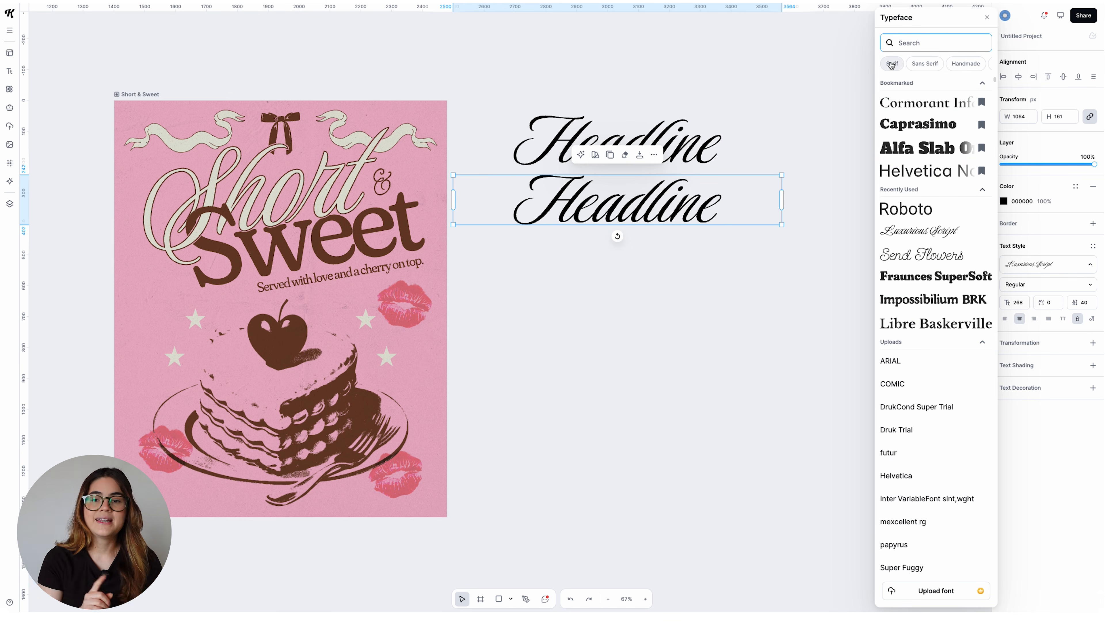
scroll(994, 113, "down", 1)
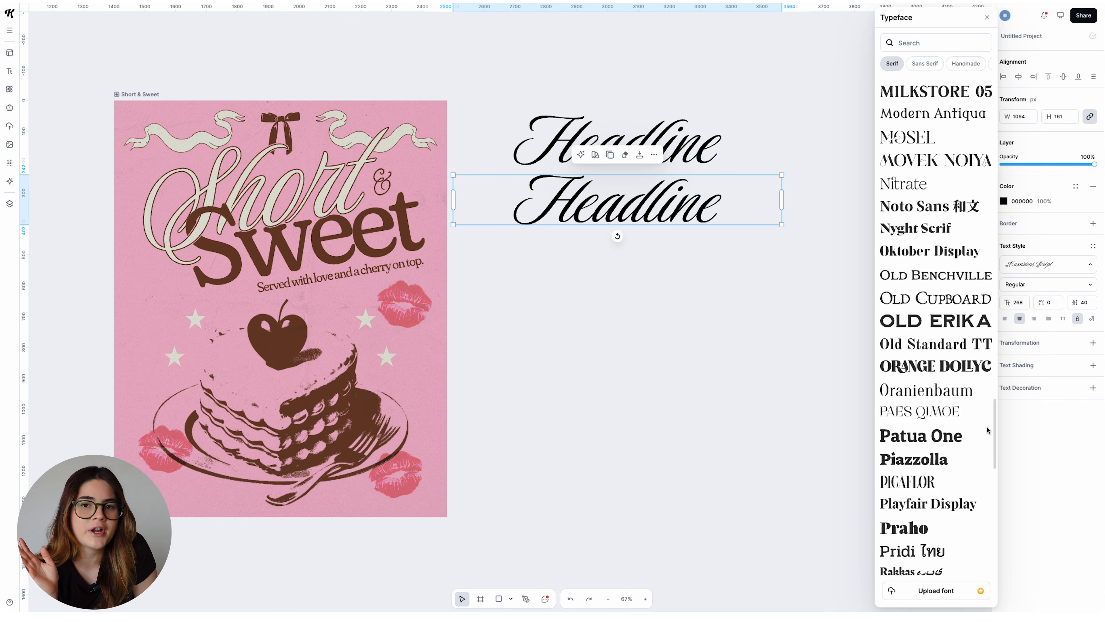
scroll(987, 409, "up", 3)
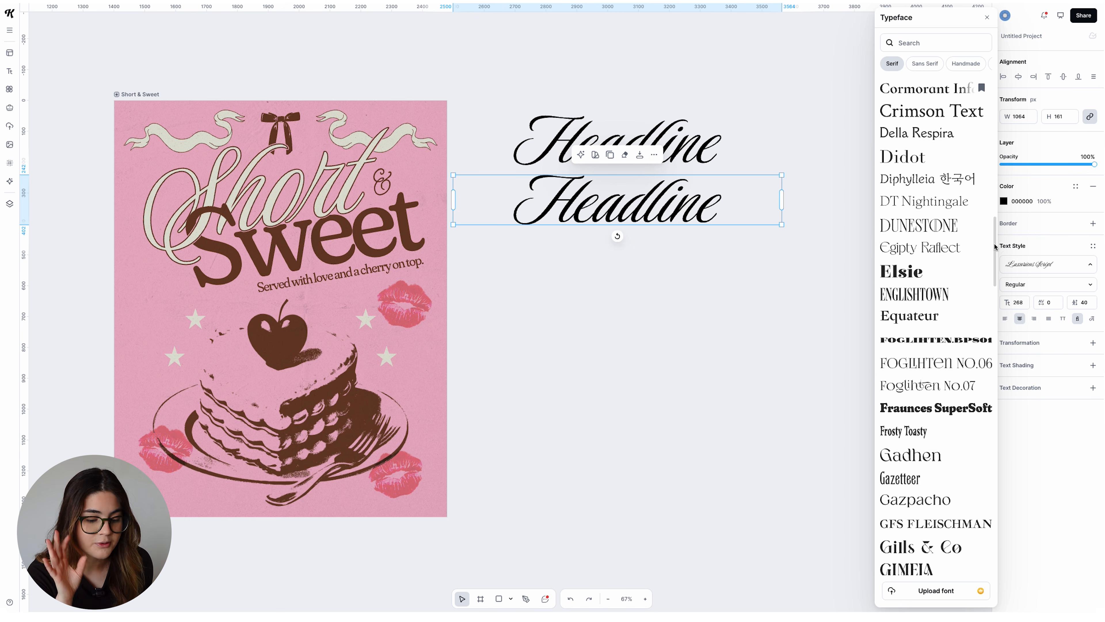
scroll(979, 247, "up", 2)
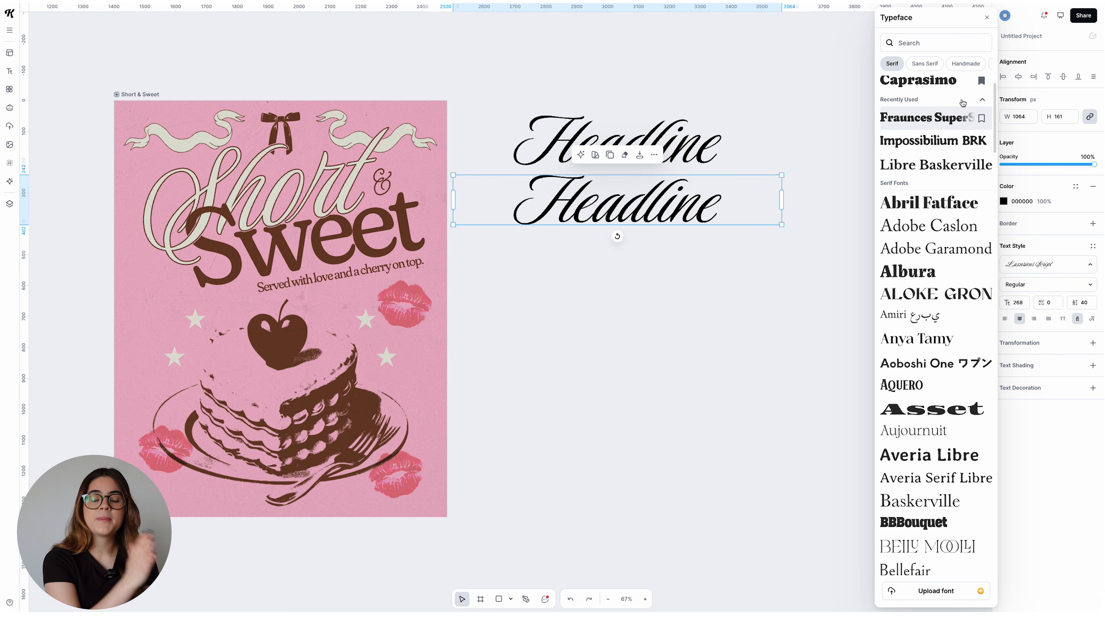
left_click(927, 116)
left_click(775, 291)
left_click_drag(700, 218, 739, 217)
left_click_drag(821, 235, 779, 229)
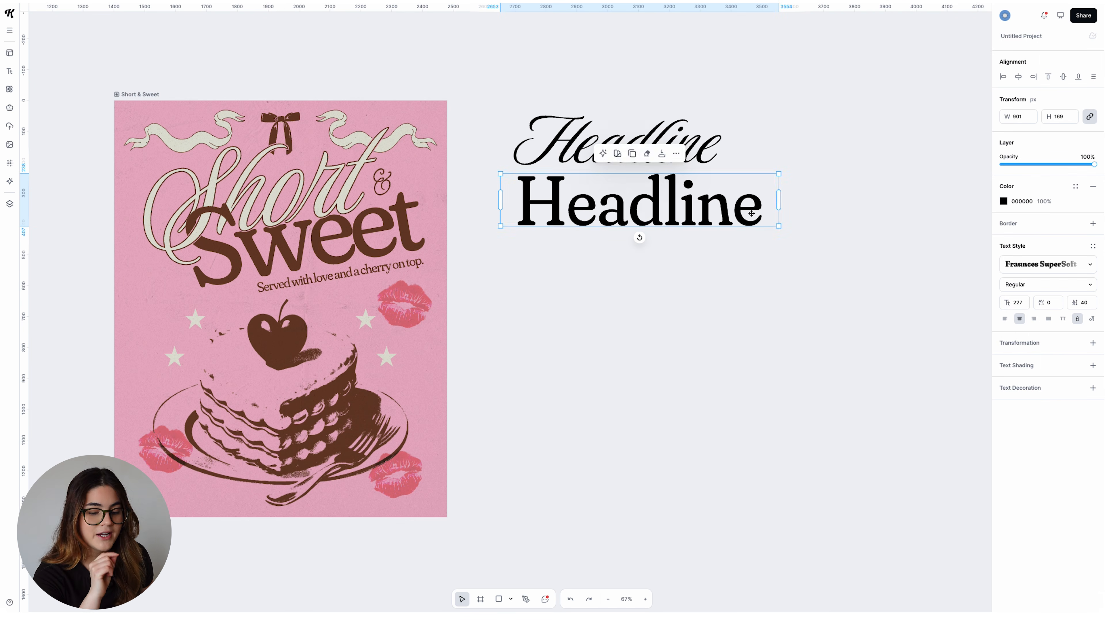
left_click(550, 254)
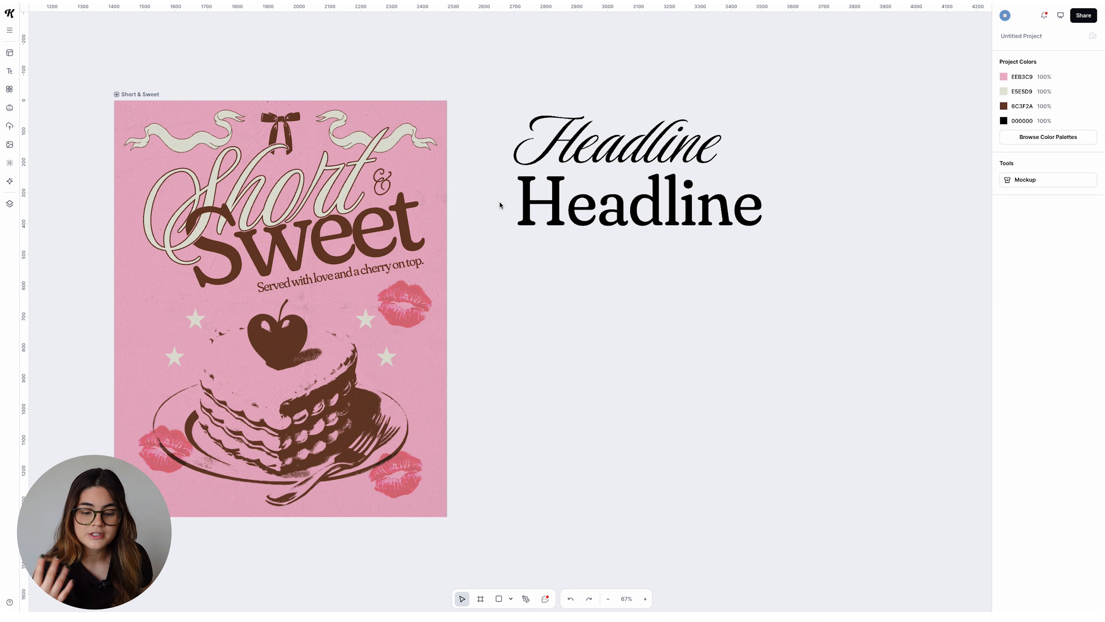
Check the typefaces used for the poster's ampersand and its tagline.
left_click(373, 181)
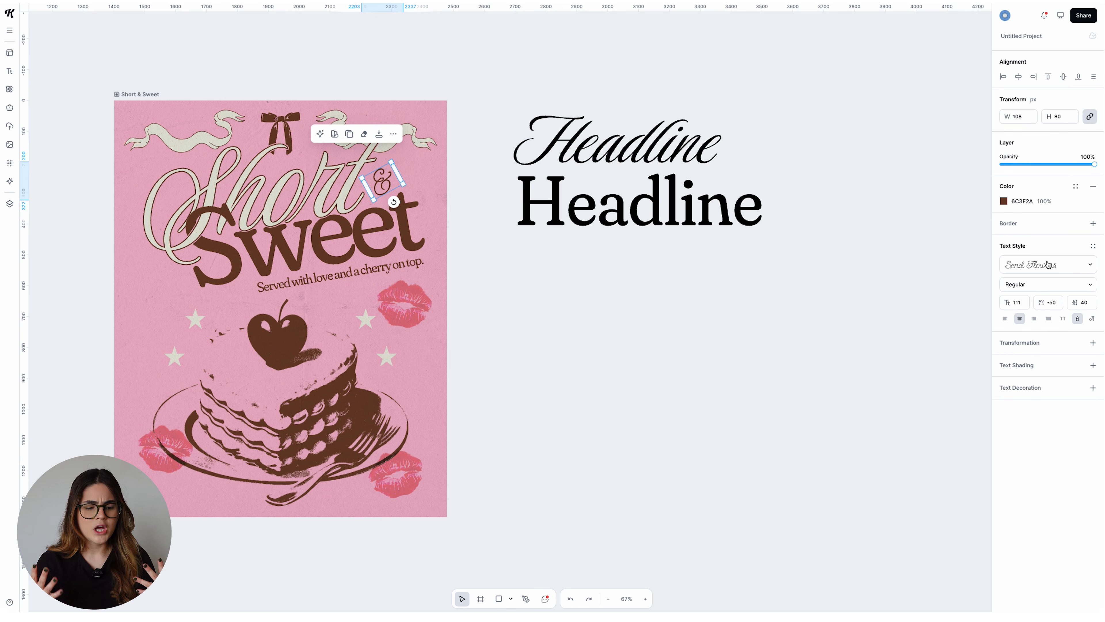
left_click(353, 278)
left_click(525, 330)
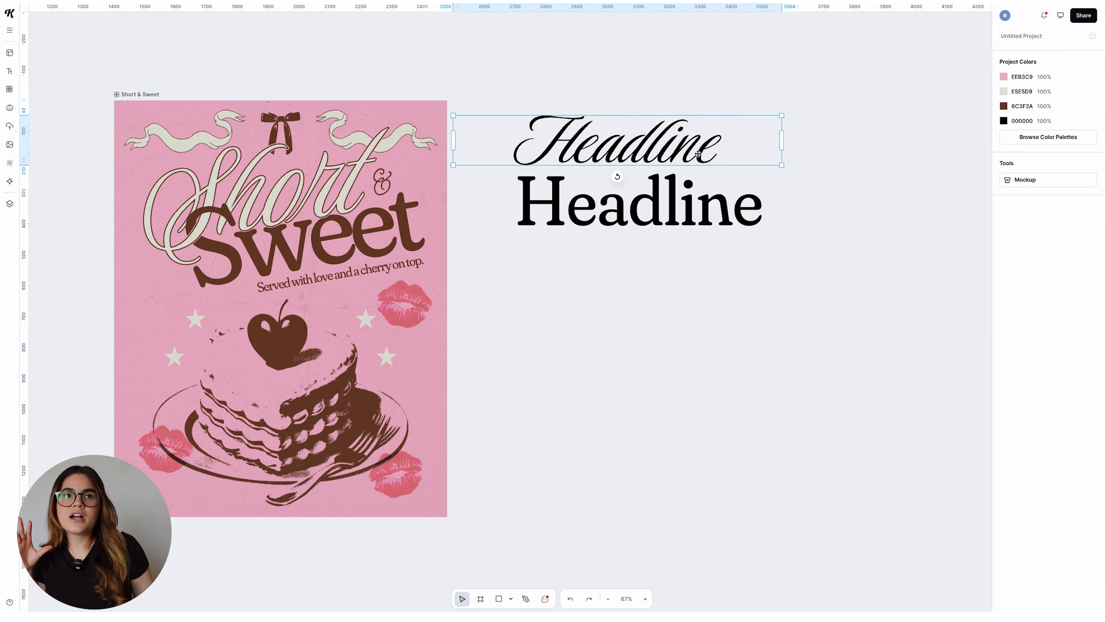
Change the two headlines to read Script and Serif, and stack them closely together.
double_click(698, 153)
left_click_drag(720, 155, 573, 136)
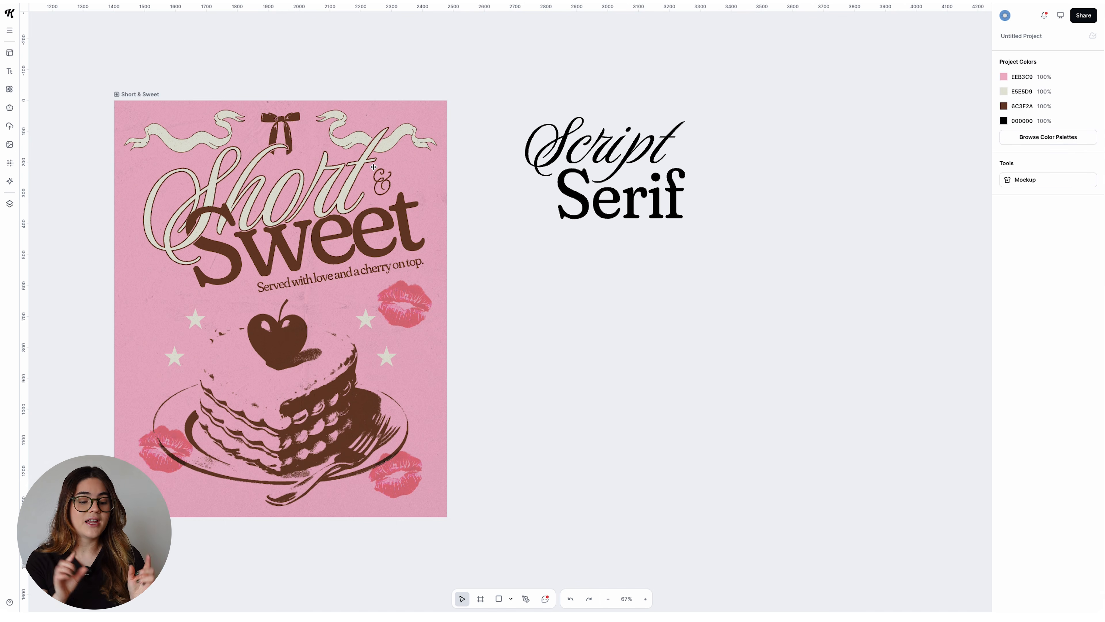
Place a copy of the poster's ampersand at the end of the word Script and recolor it black, 000000.
left_click(384, 180)
left_click_drag(384, 179, 744, 190)
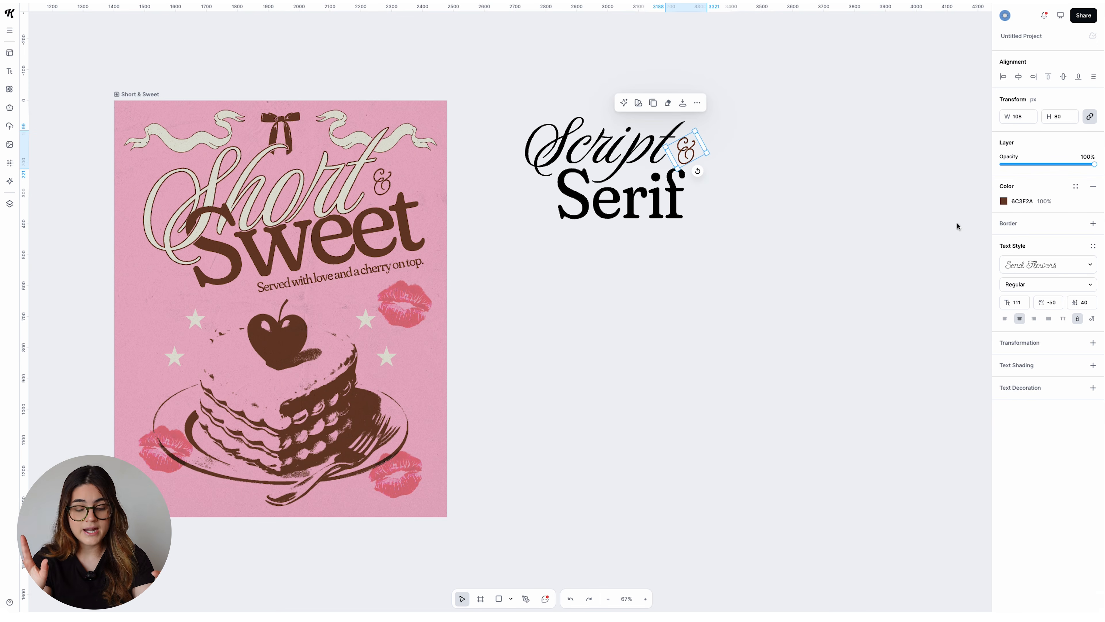
left_click(1016, 203)
left_click(916, 400)
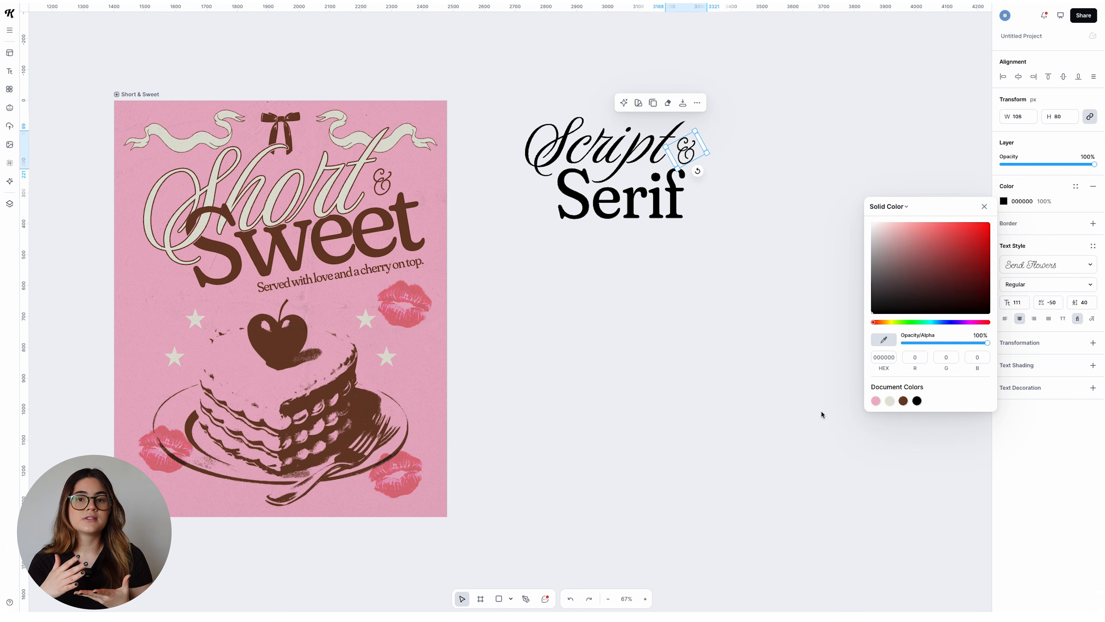
left_click(822, 412)
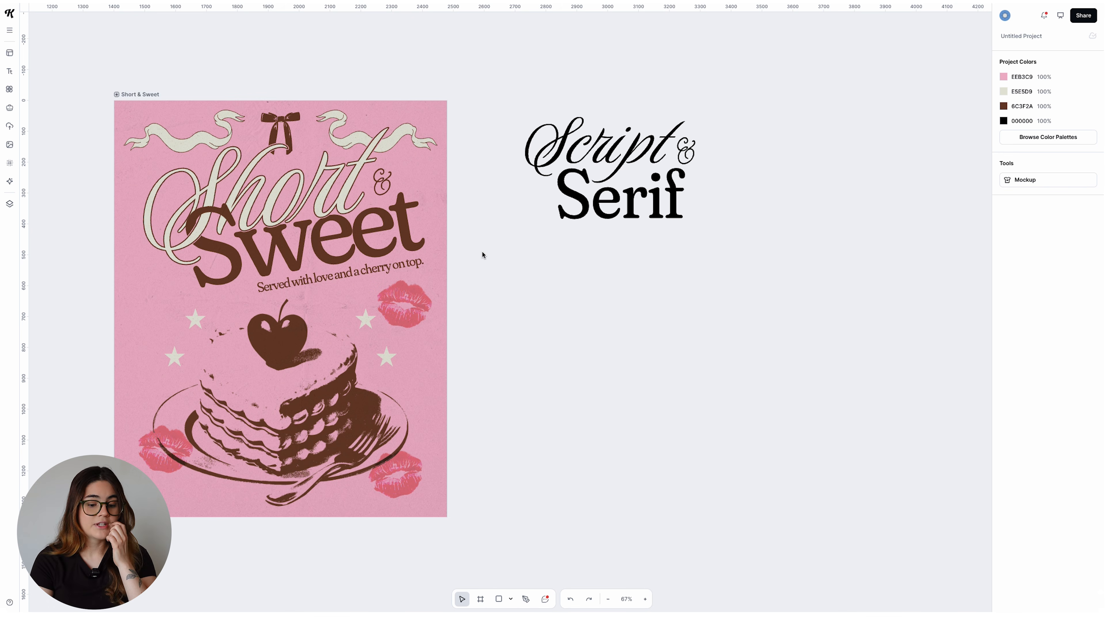
Search the illustration library for ribbon and widen the results area.
left_click_drag(517, 271, 740, 272)
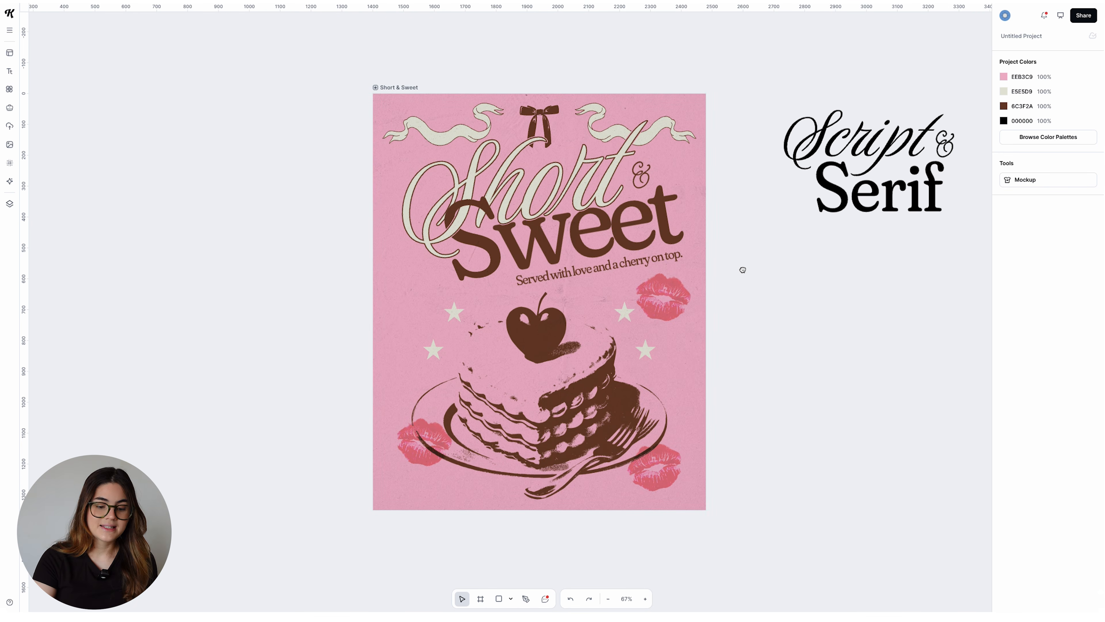
left_click(9, 90)
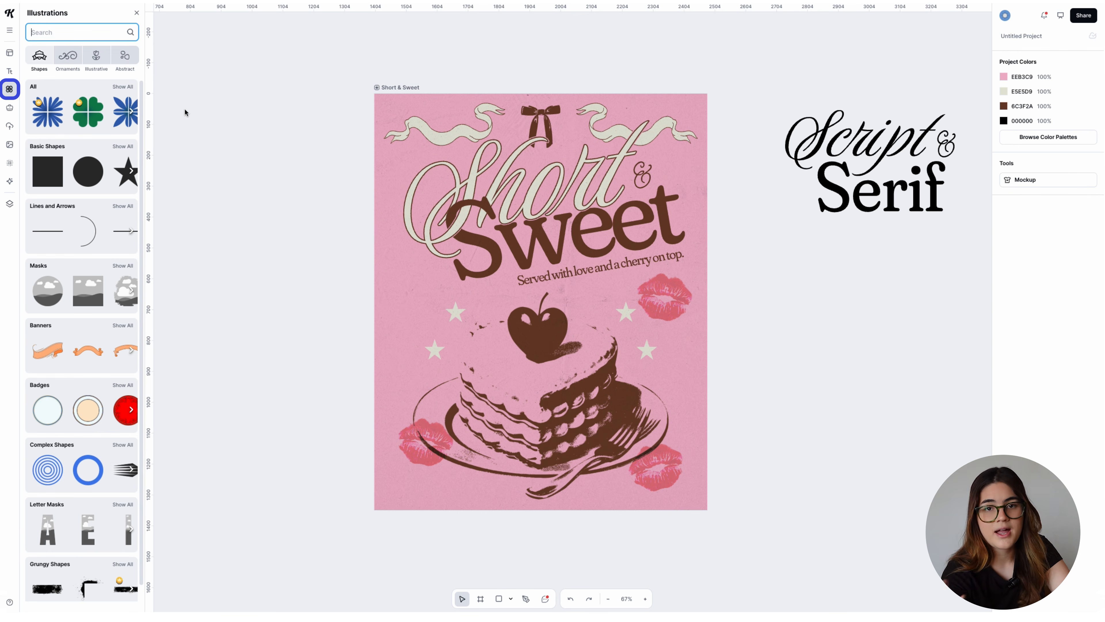
type("ribbon")
key("Return")
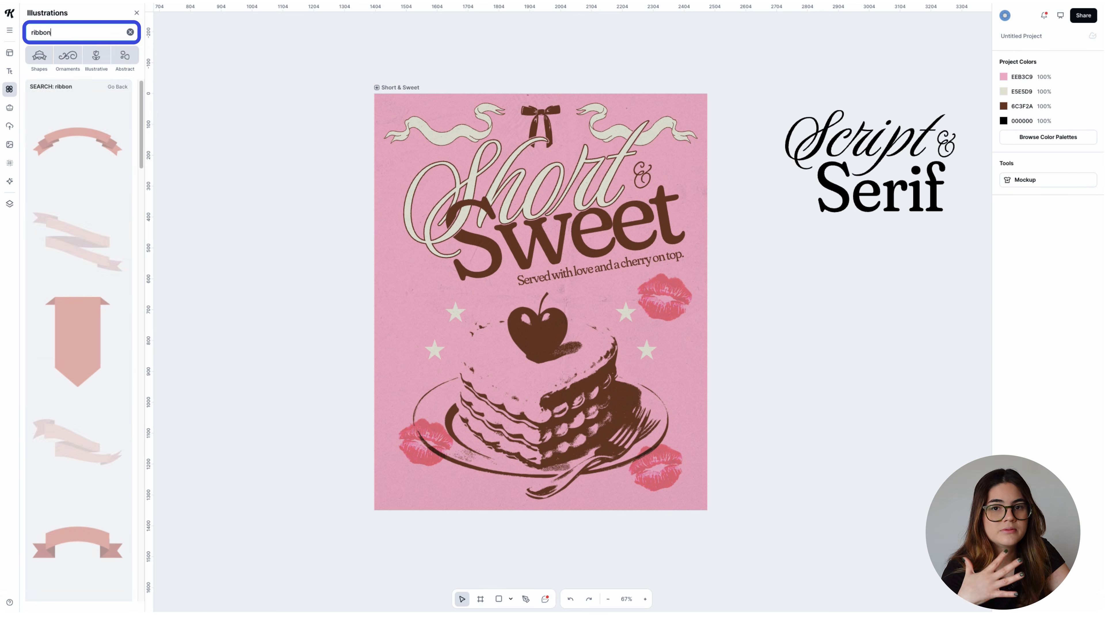
left_click_drag(147, 218, 283, 218)
Add the pale wavy ribbon and the long-tailed red bow from the results, shrink both and place them below the word Serif.
scroll(221, 343, "down", 10)
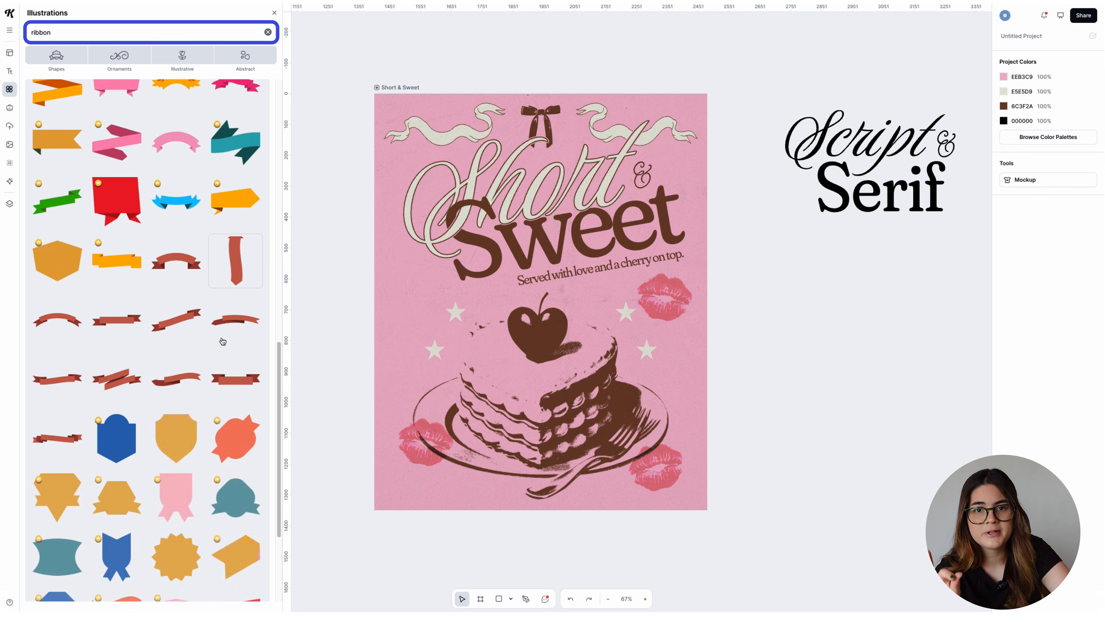
scroll(221, 343, "down", 15)
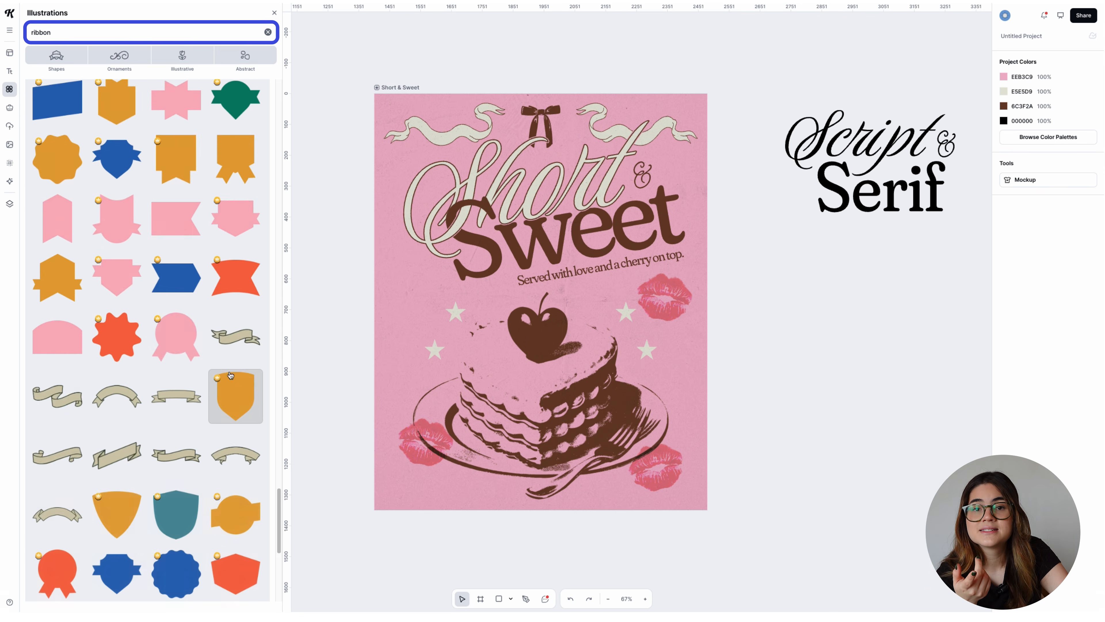
scroll(280, 550, "down", 4)
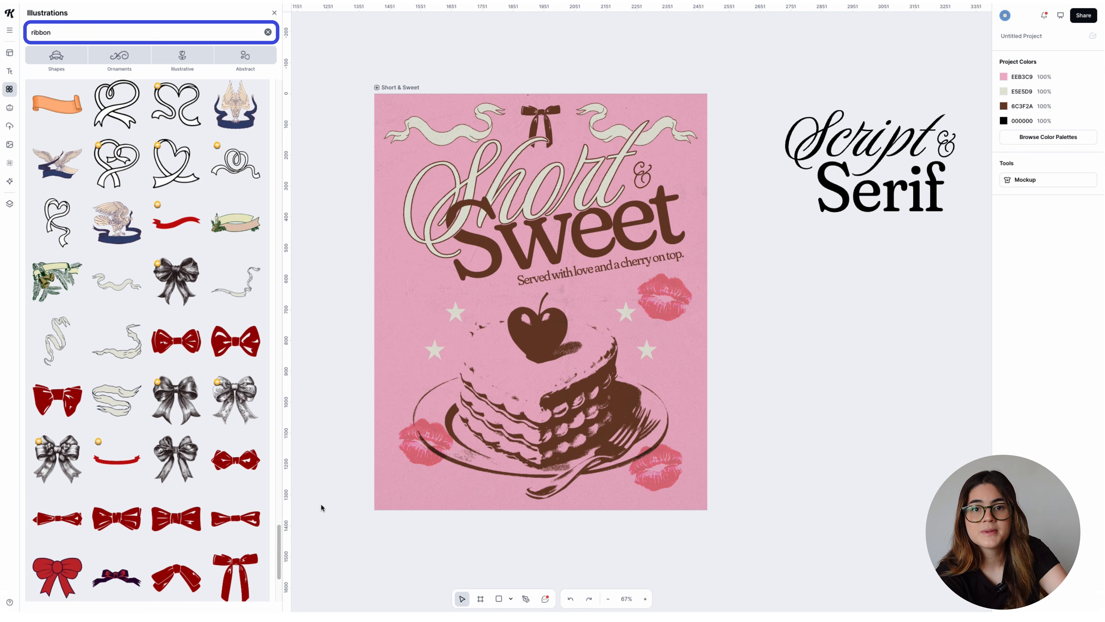
scroll(127, 277, "down", 1)
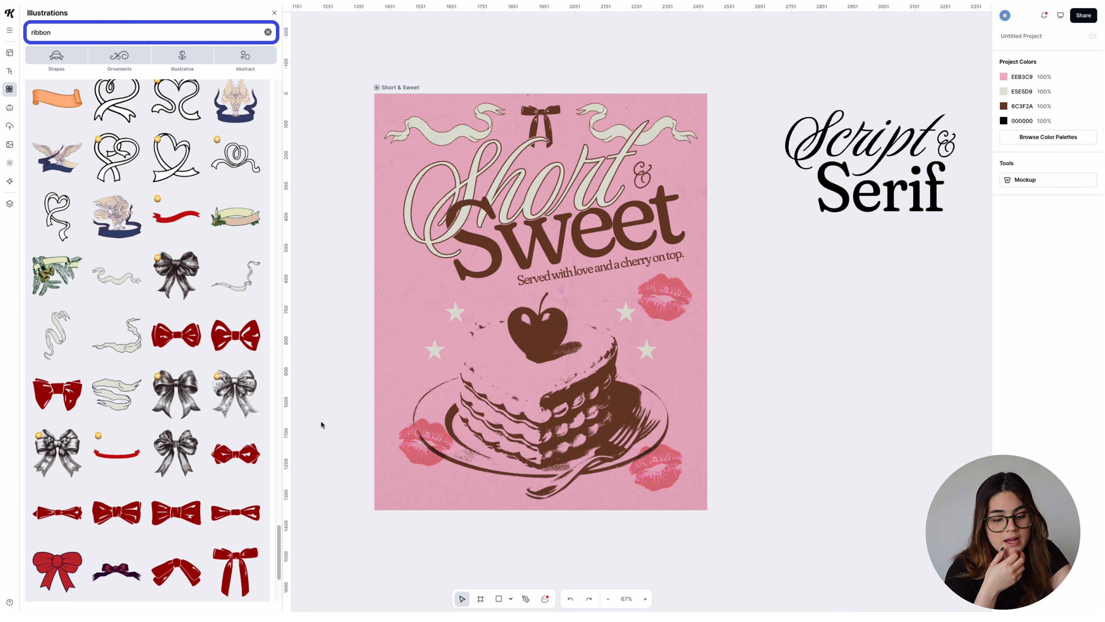
scroll(321, 424, "down", 2)
scroll(322, 425, "up", 1)
scroll(264, 434, "down", 2)
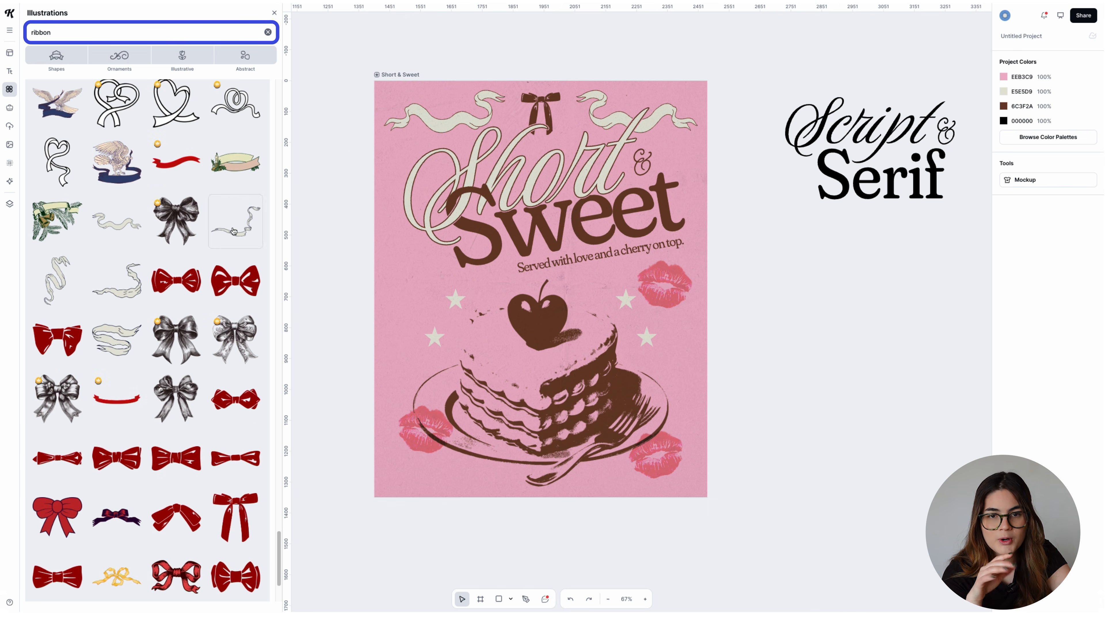
left_click(117, 221)
left_click_drag(496, 300, 439, 163)
left_click(235, 517)
mouse_move(547, 237)
left_mouse_down()
mouse_move(604, 114)
mouse_move(862, 256)
left_mouse_up()
mouse_move(915, 221)
left_mouse_down()
mouse_move(823, 327)
mouse_move(791, 216)
left_mouse_up()
left_click_drag(457, 178, 837, 283)
mouse_move(934, 232)
left_mouse_down()
mouse_move(812, 277)
mouse_move(865, 231)
left_mouse_up()
Add a fuller red bow from the Kittl Copilot suggestions for the long-tailed bow, shrink it and place it below the wavy ribbon.
left_click(755, 222)
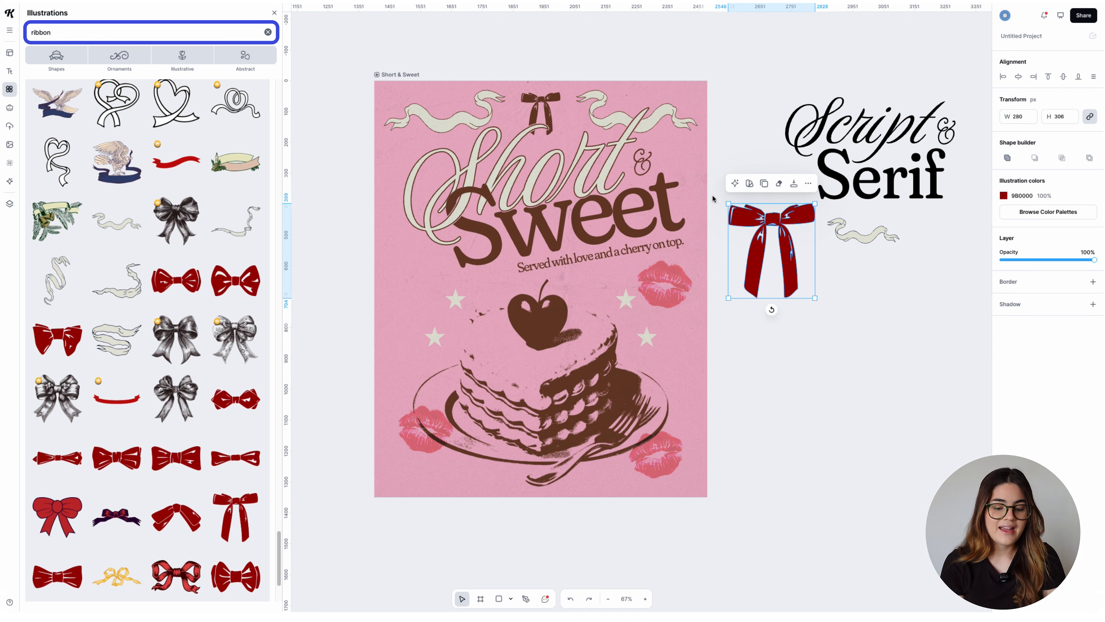
left_click(735, 183)
left_click(498, 486)
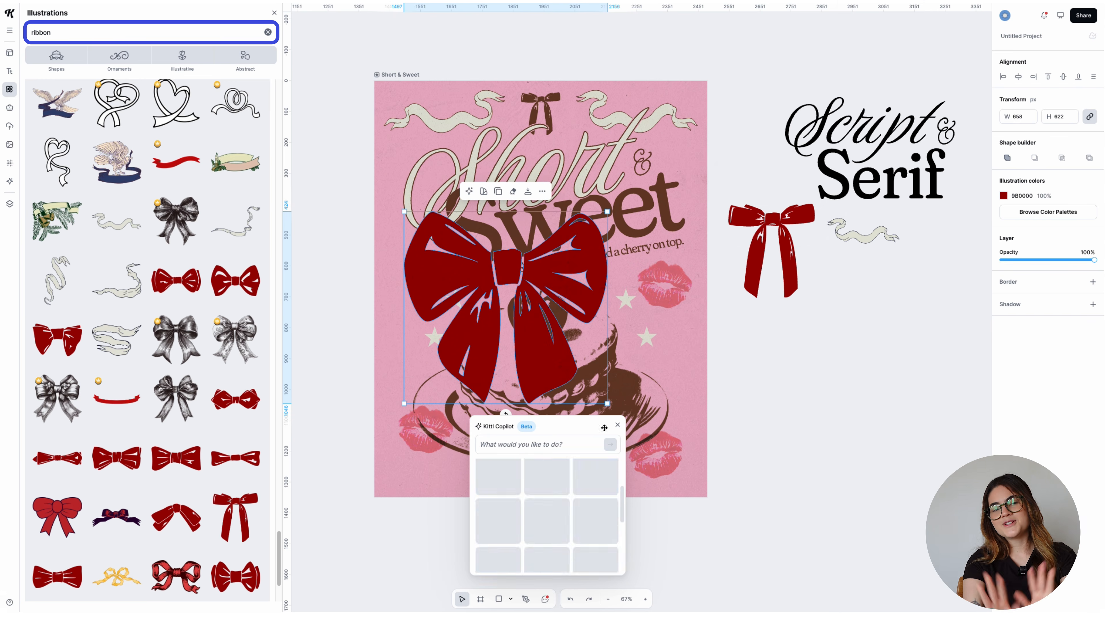
left_click(617, 425)
left_click_drag(608, 212, 456, 355)
left_click_drag(430, 379, 841, 279)
left_click(775, 344)
Search the illustrations for cake and place the gingham heart cake beside the poster at about 423 × 490 px.
scroll(224, 379, "down", 6)
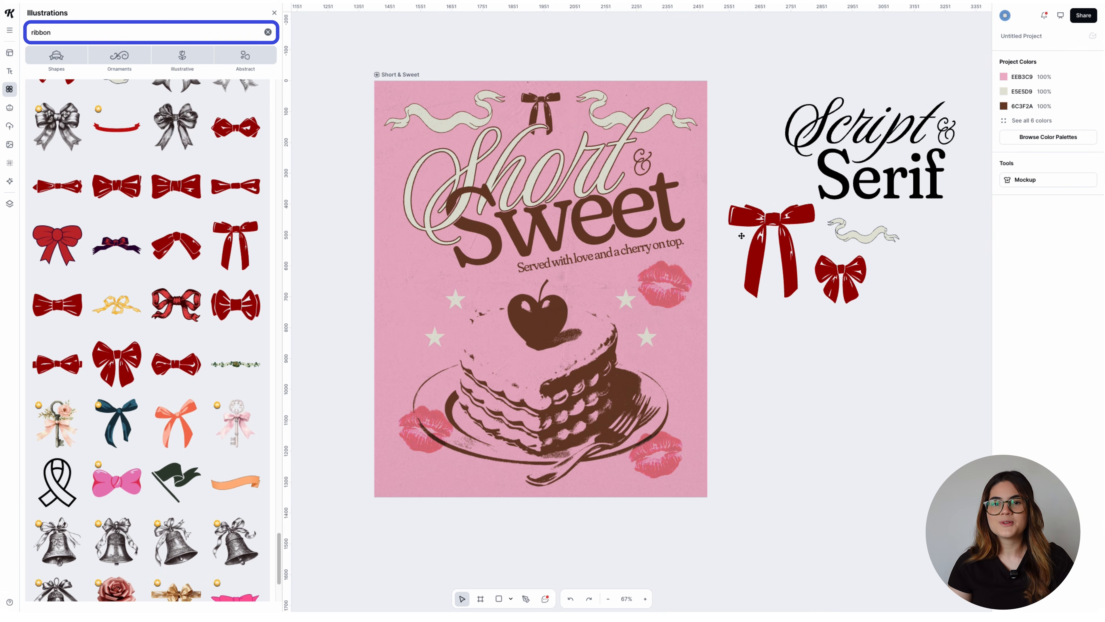
scroll(873, 344, "up", 1)
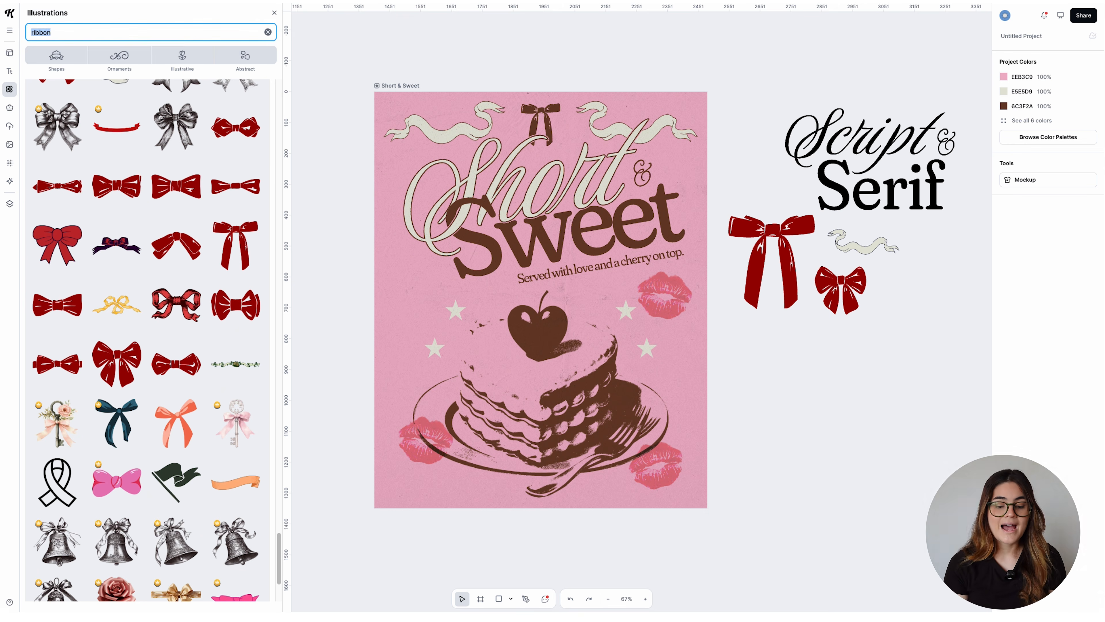
key("ctrl+a")
type("cake")
scroll(193, 325, "down", 10)
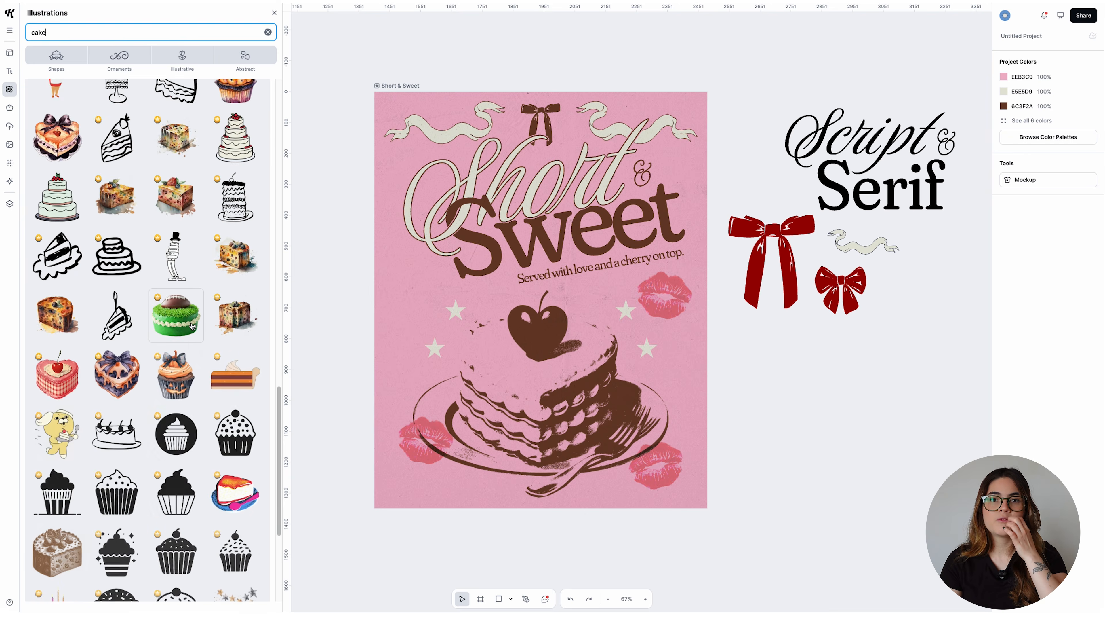
scroll(192, 325, "down", 1)
left_click(57, 330)
left_click_drag(505, 327, 829, 408)
left_click_drag(917, 286, 871, 340)
left_click_drag(806, 405, 785, 350)
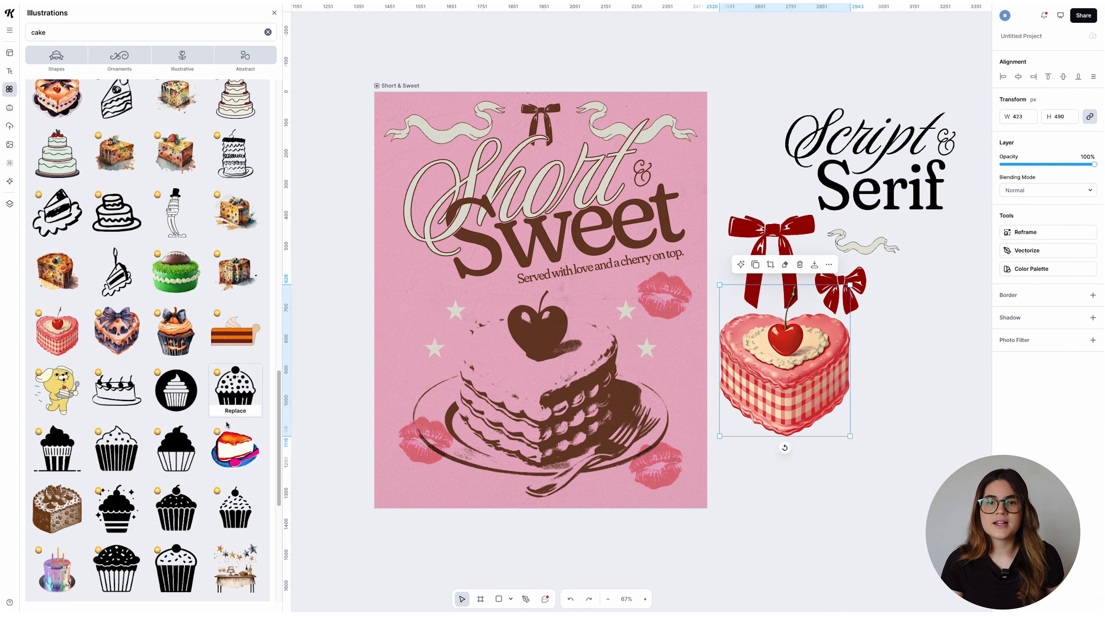
Add the layered cake with a heart-shaped cherry on a plate from the Kittl Copilot suggestions, scale it down and place it beside the heart cake.
scroll(254, 411, "down", 15)
scroll(269, 552, "down", 10)
left_click(740, 264)
scroll(626, 355, "down", 3)
left_click(517, 362)
scroll(593, 395, "down", 1)
left_click(637, 312)
left_click_drag(566, 313, 899, 399)
left_click_drag(943, 322, 866, 384)
left_click_drag(810, 431, 896, 411)
Shrink the gingham heart cake and move it up beside the word Script.
left_click(772, 370)
left_click_drag(850, 286, 828, 309)
mouse_move(905, 402)
left_mouse_down()
mouse_move(876, 367)
mouse_move(895, 411)
left_mouse_up()
left_click_drag(779, 373, 748, 131)
Enlarge the plated layer cake to about 875 × 711 px and vectorize it into a single-color black illustration.
left_click_drag(877, 413, 996, 538)
left_click_drag(902, 464, 908, 436)
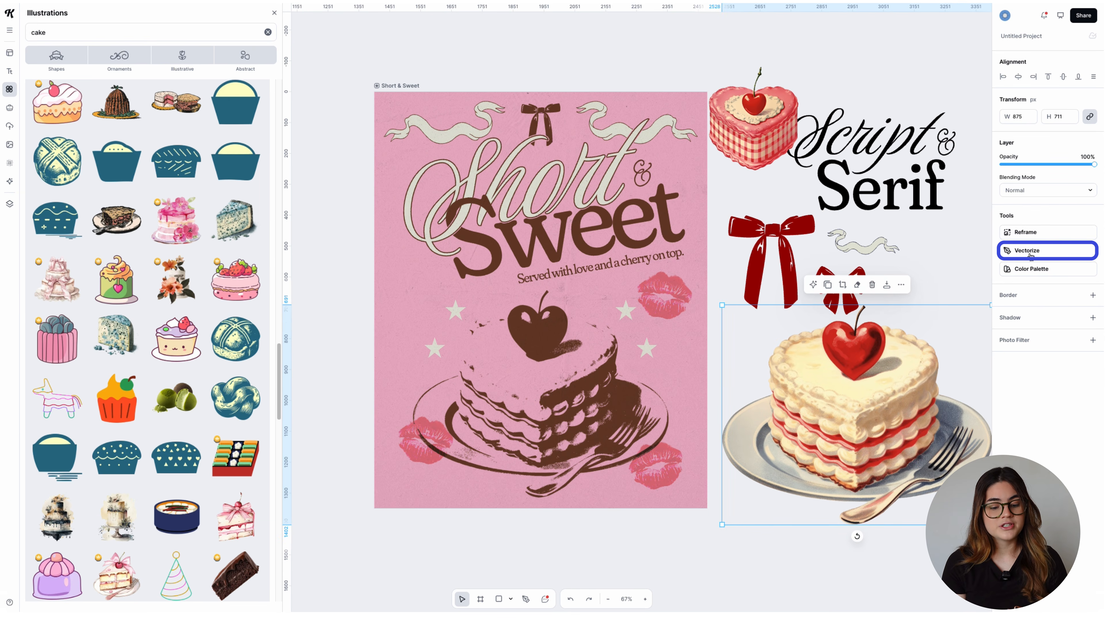
left_click(1043, 311)
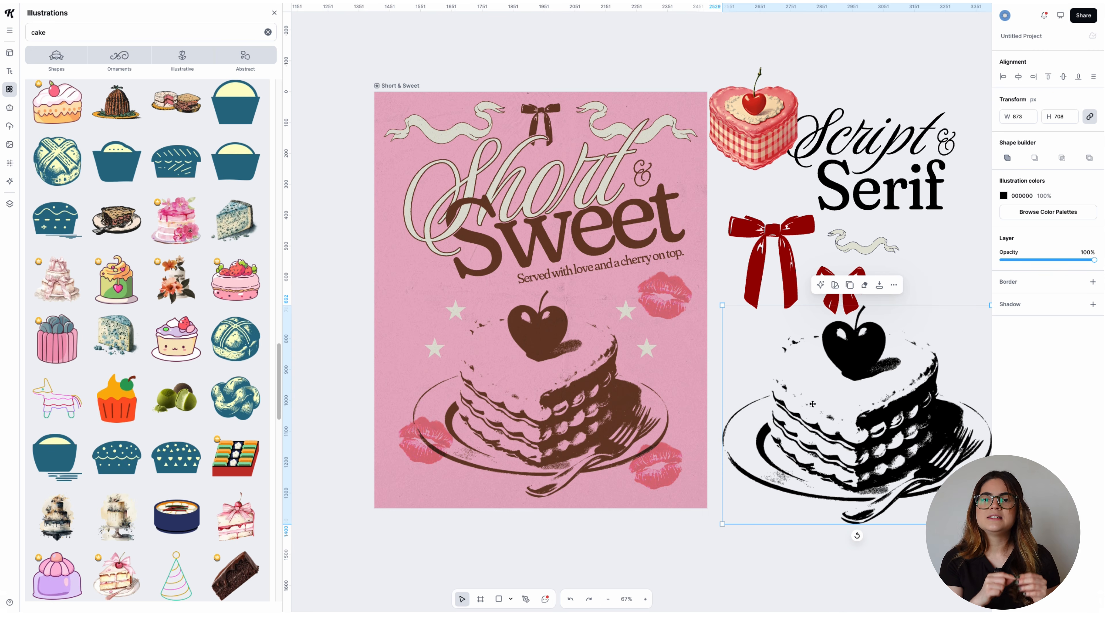
Nudge the black cake illustration up and move the gingham heart cake to the opposite side of the poster.
left_click_drag(857, 371, 853, 357)
left_click(930, 265)
left_click(881, 242)
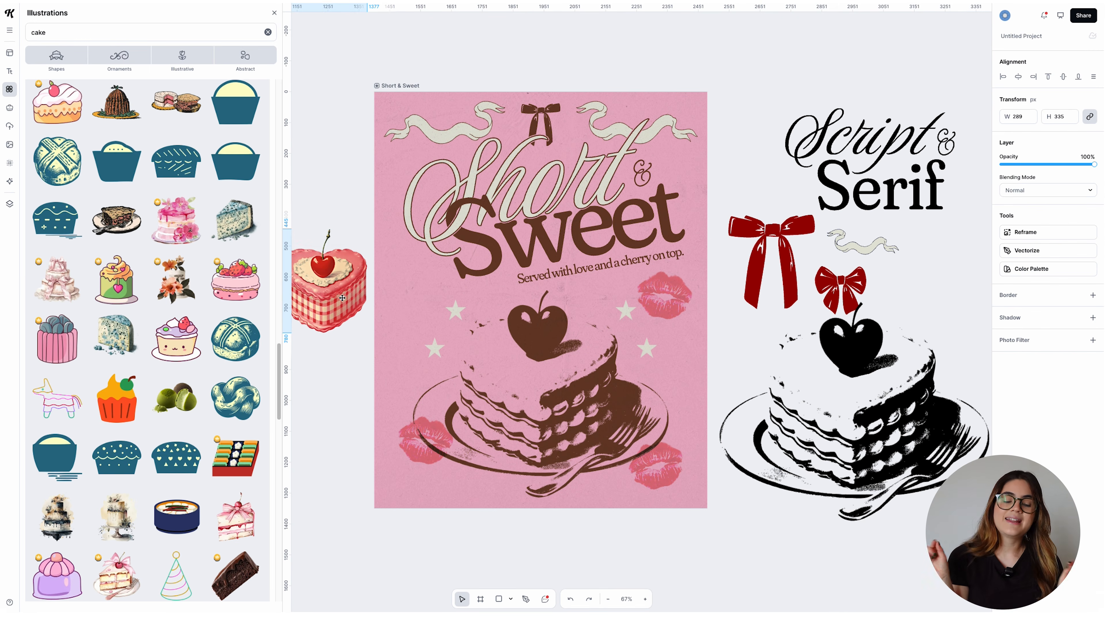
Enlarge the cream ribbon, add a mirrored duplicate, and place the pair above the word Script like the poster's ribbons.
left_click(941, 284)
left_click_drag(941, 284, 877, 296)
left_click(799, 252)
left_click_drag(834, 264, 726, 115)
right_click(739, 136)
left_click(767, 292)
left_click(922, 112, "shift")
left_click_drag(922, 111, 923, 99)
Place one red bow between the two ribbons above Script and delete the spare red bow.
left_click(705, 244)
left_click_drag(758, 225, 890, 55)
left_click(777, 300)
key("Delete")
Tilt the Script & Serif lettering upward and position the black cake illustration beneath it.
left_click_drag(788, 391, 815, 334)
left_click(887, 159)
left_click_drag(966, 224, 1001, 244)
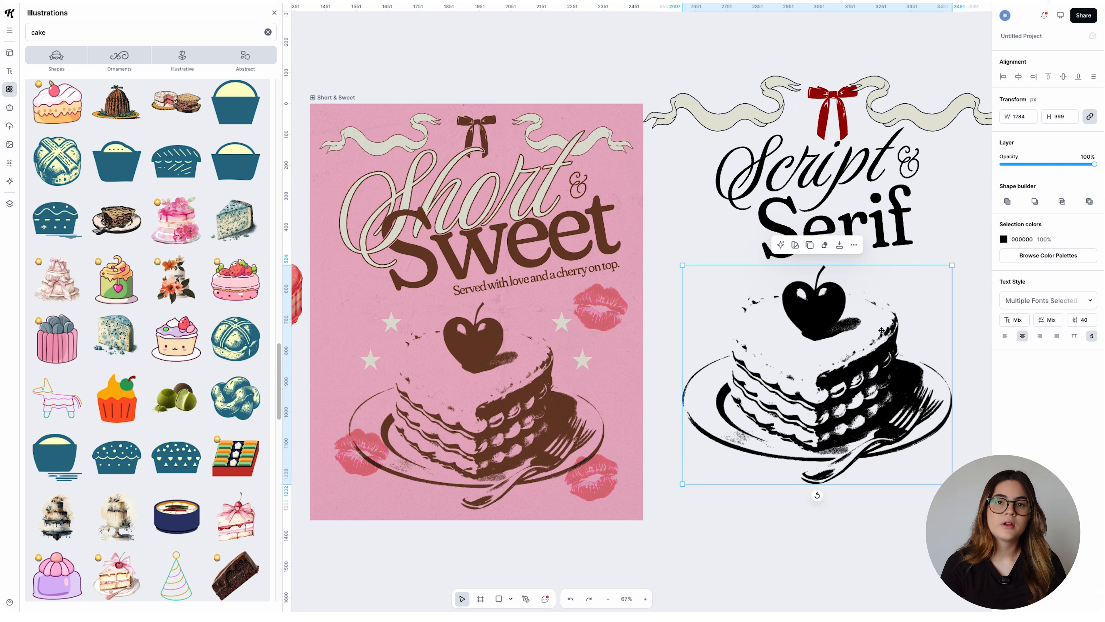
key("Escape")
scroll(539, 271, "down", 1)
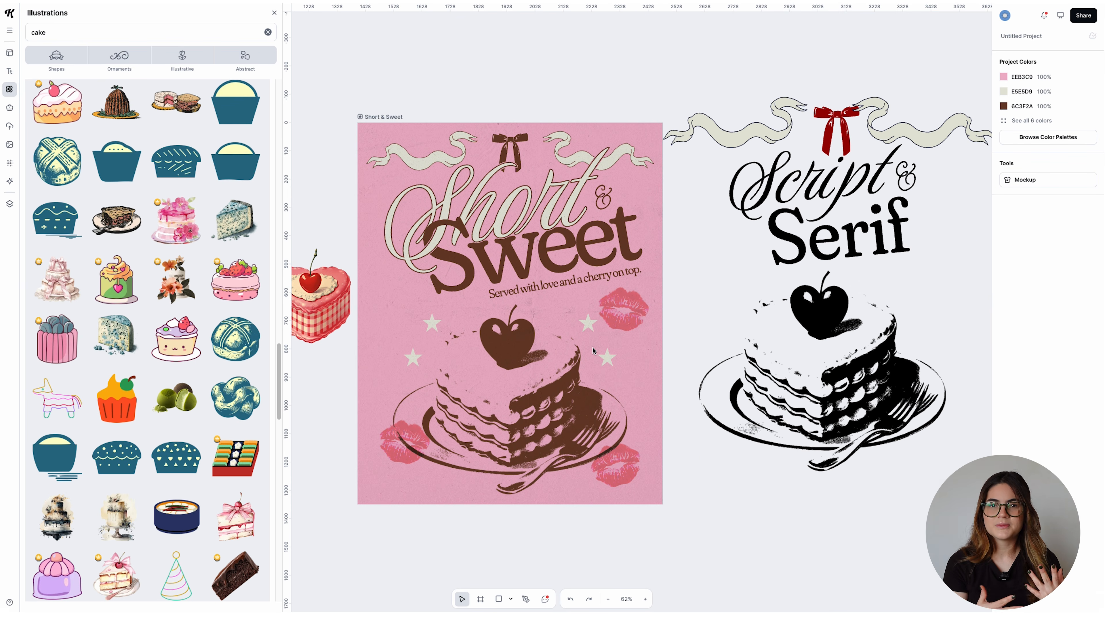
Search the illustrations for stars and place four dark five-pointed stars around the cherry of the black cake.
key("BackSpace")
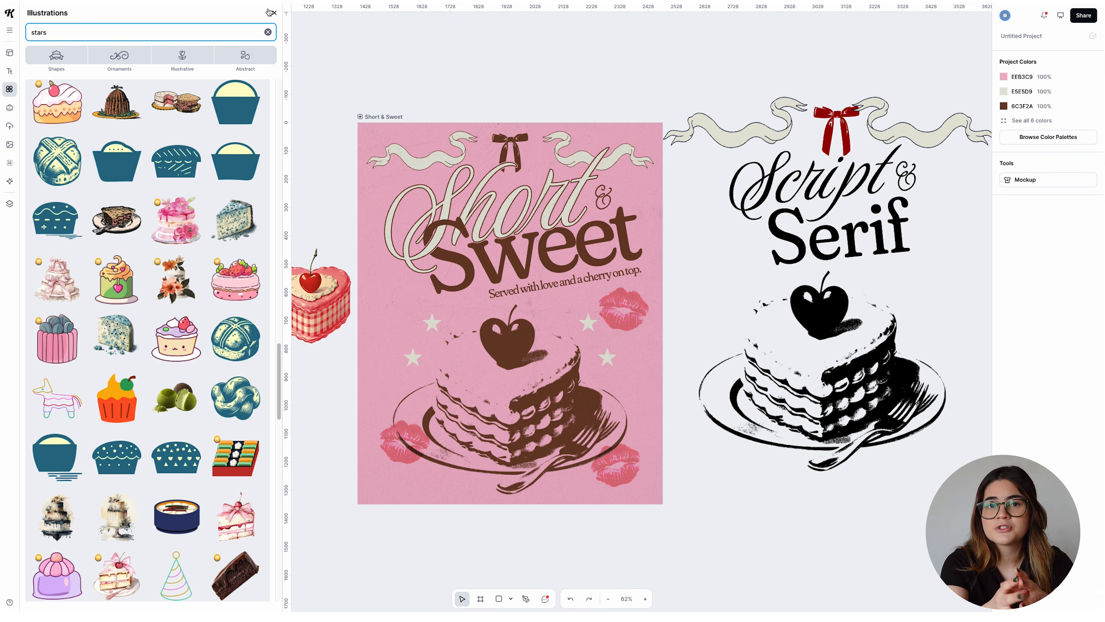
scroll(237, 217, "down", 20)
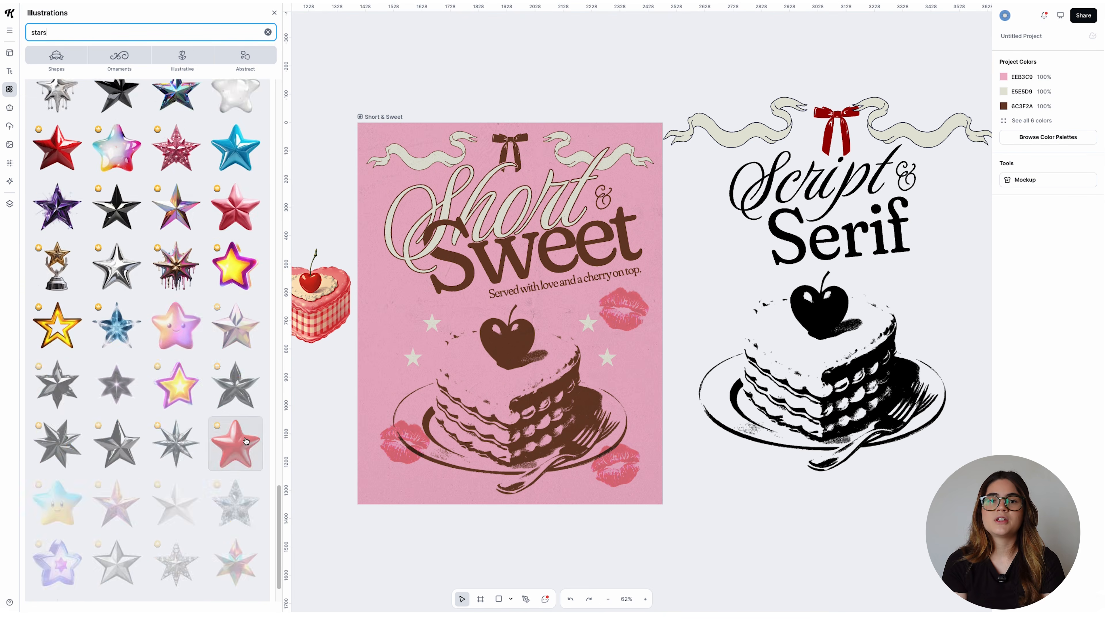
scroll(242, 414, "down", 1)
left_click(238, 387)
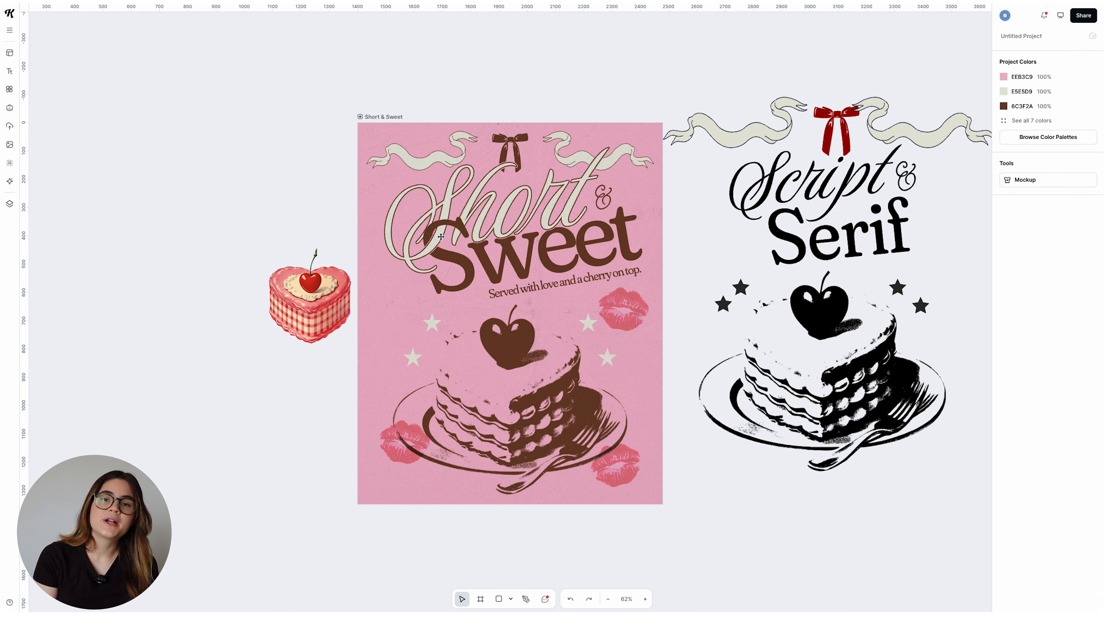
Move the gingham heart cake above the red bow on the recreated layout.
scroll(442, 236, "up", 10)
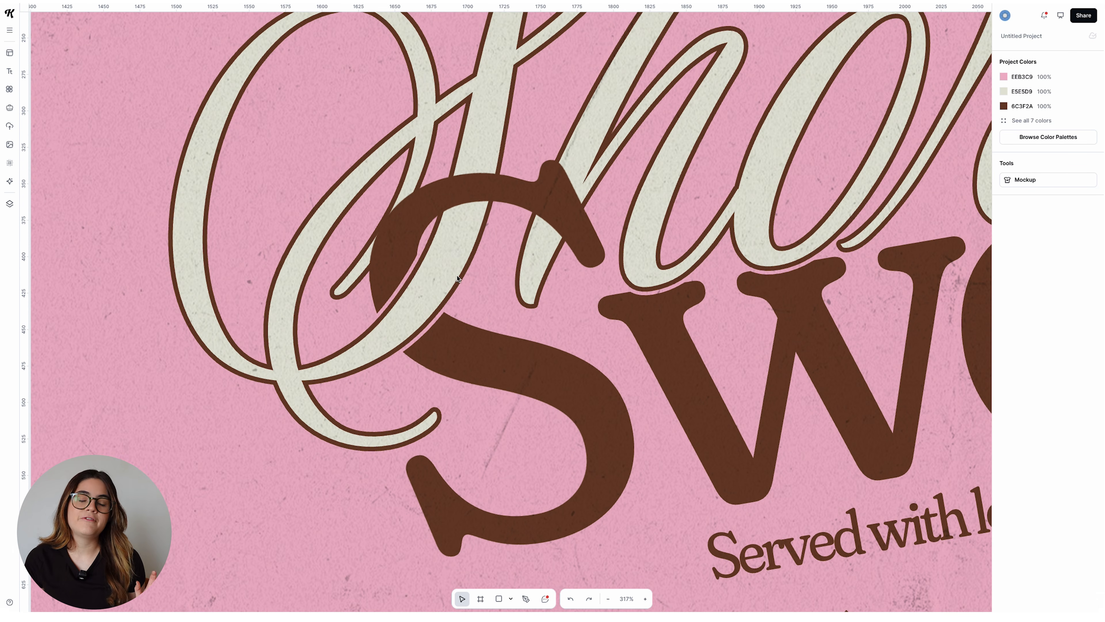
scroll(464, 349, "down", 15)
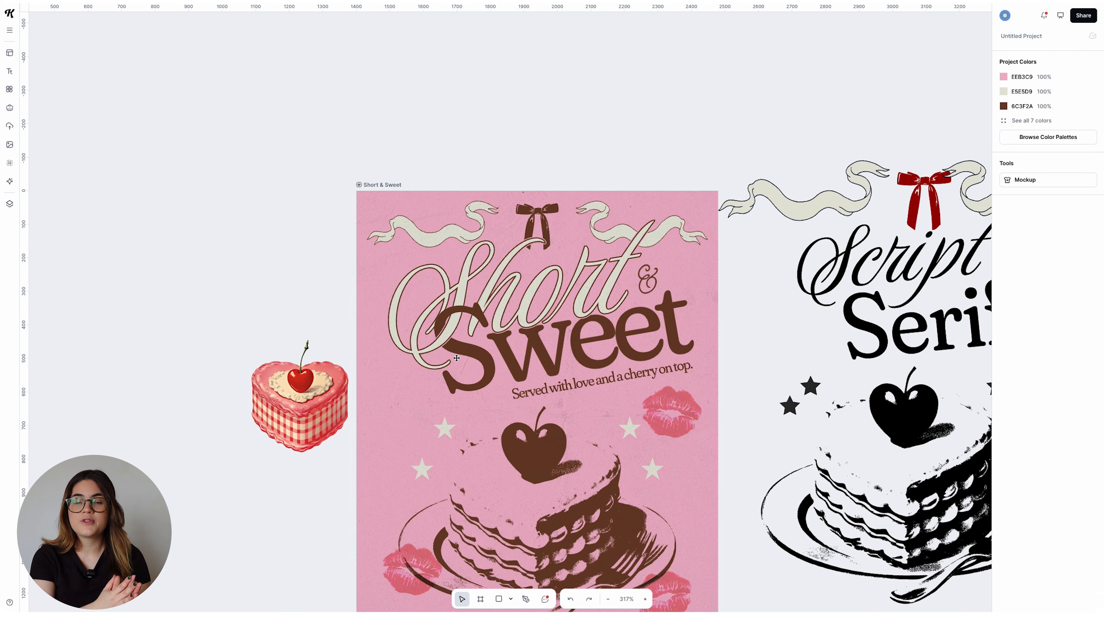
scroll(533, 434, "up", 2)
left_click_drag(321, 376, 843, 143)
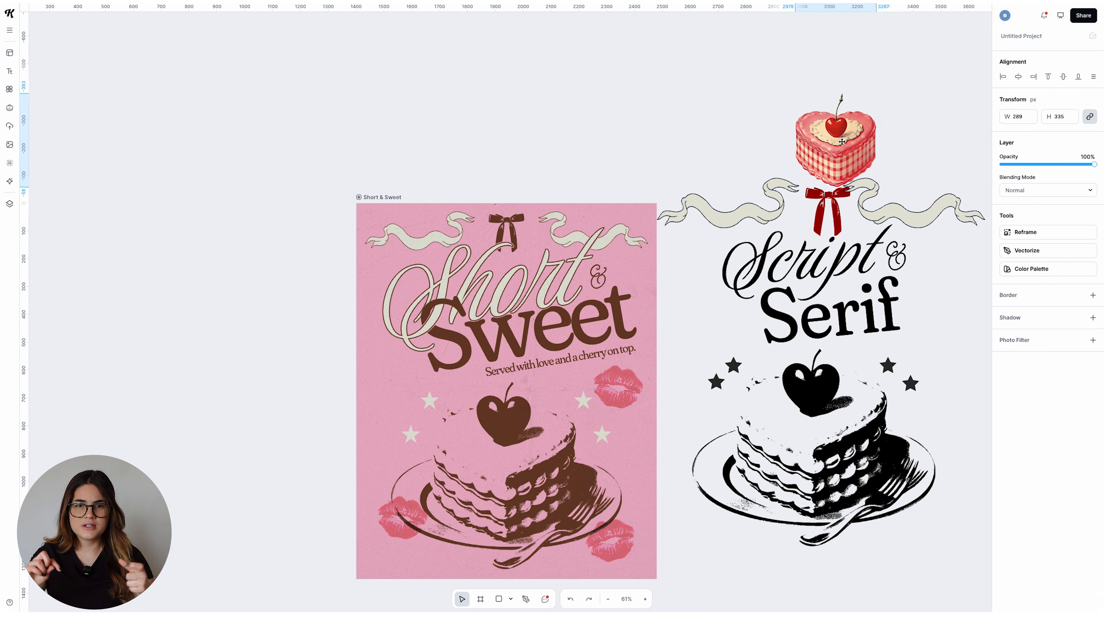
Duplicate the words Script and Serif together and place the copies in the empty space on the other side of the poster.
left_click(671, 301)
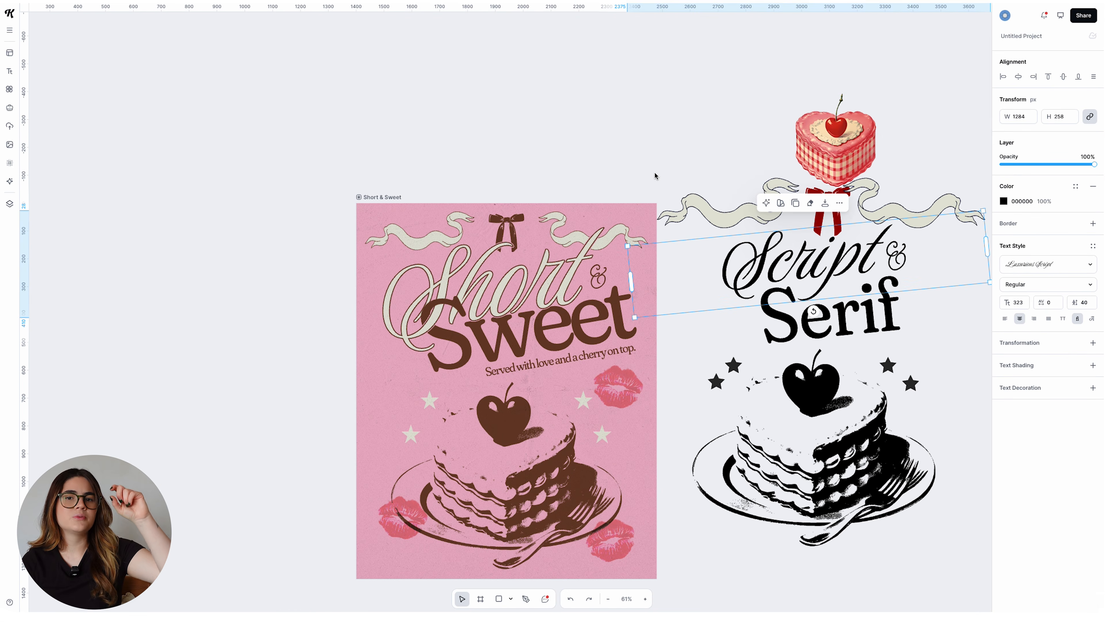
left_click_drag(665, 334, 716, 264)
left_click(902, 249)
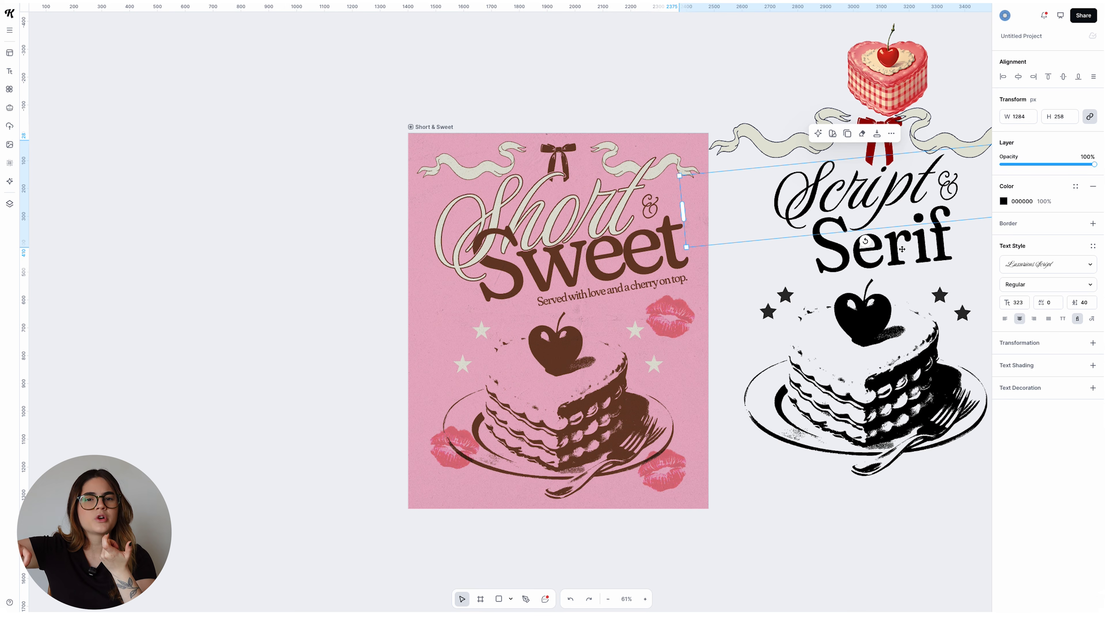
left_click(959, 229)
left_click(816, 191, "shift")
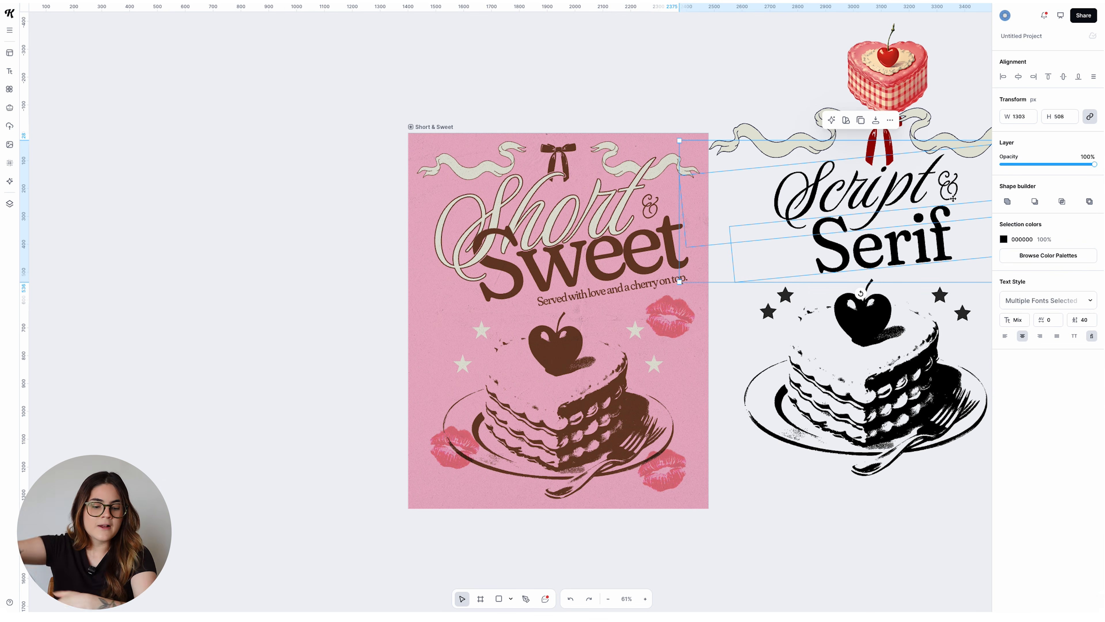
left_click_drag(920, 239, 317, 260)
Straighten the copied Serif and Script texts so both run horizontally.
left_click(350, 336)
left_click(311, 272)
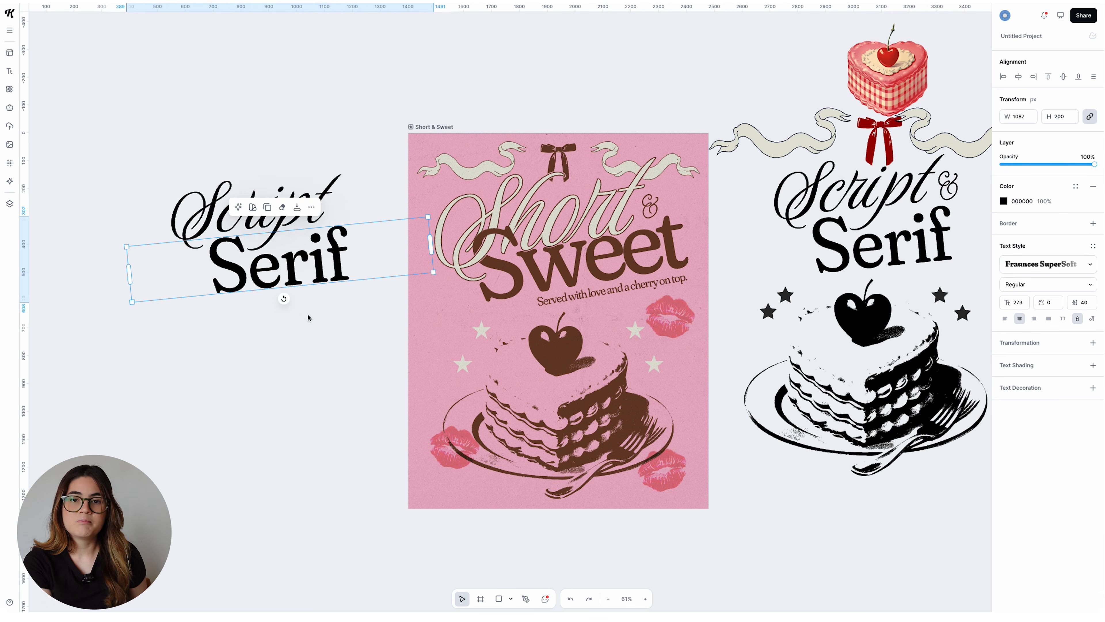
left_click_drag(288, 306, 277, 311)
left_click(216, 207)
left_click_drag(266, 266, 257, 269)
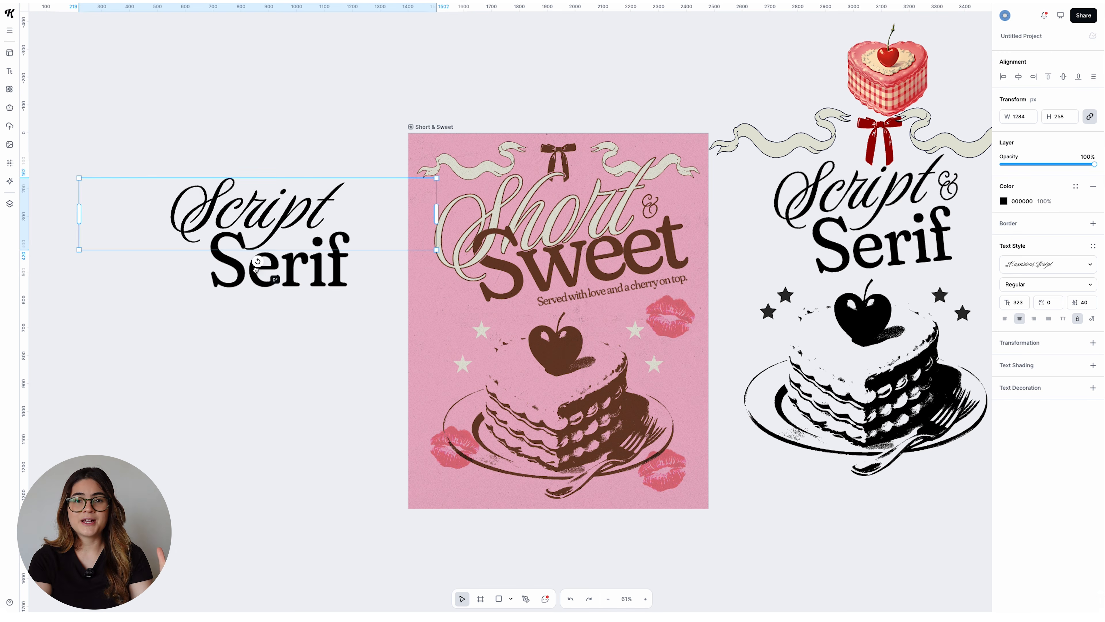
left_click_drag(265, 203, 264, 203)
Change the copied words to Short and Sweet, and fill Short with the canvas colour F0F2F5.
double_click(243, 226)
type("S")
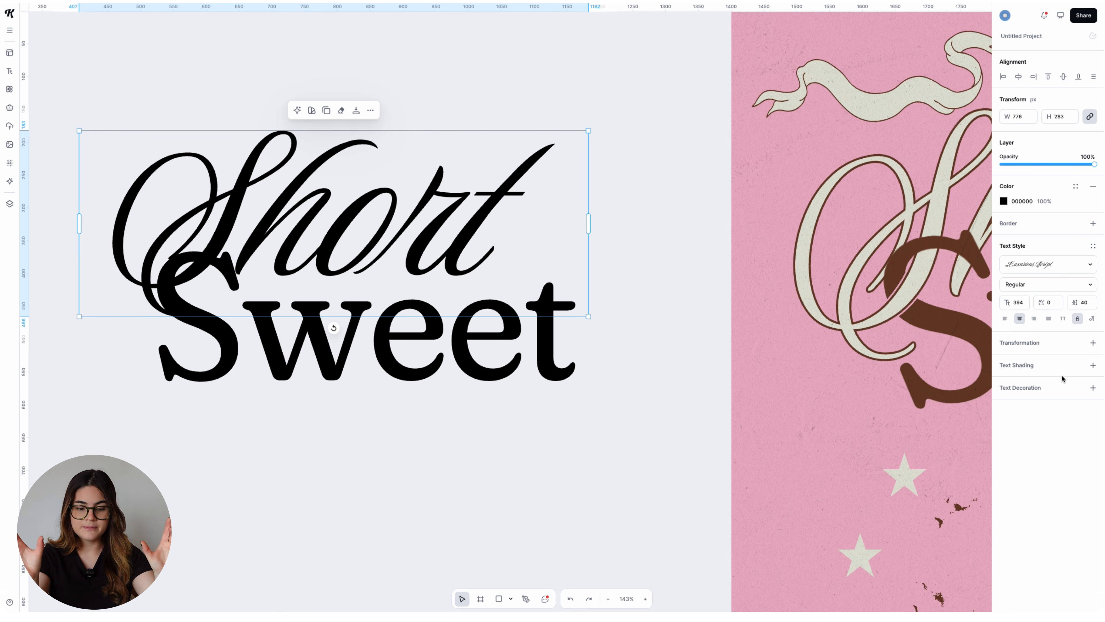
left_click(1005, 202)
left_click(678, 309)
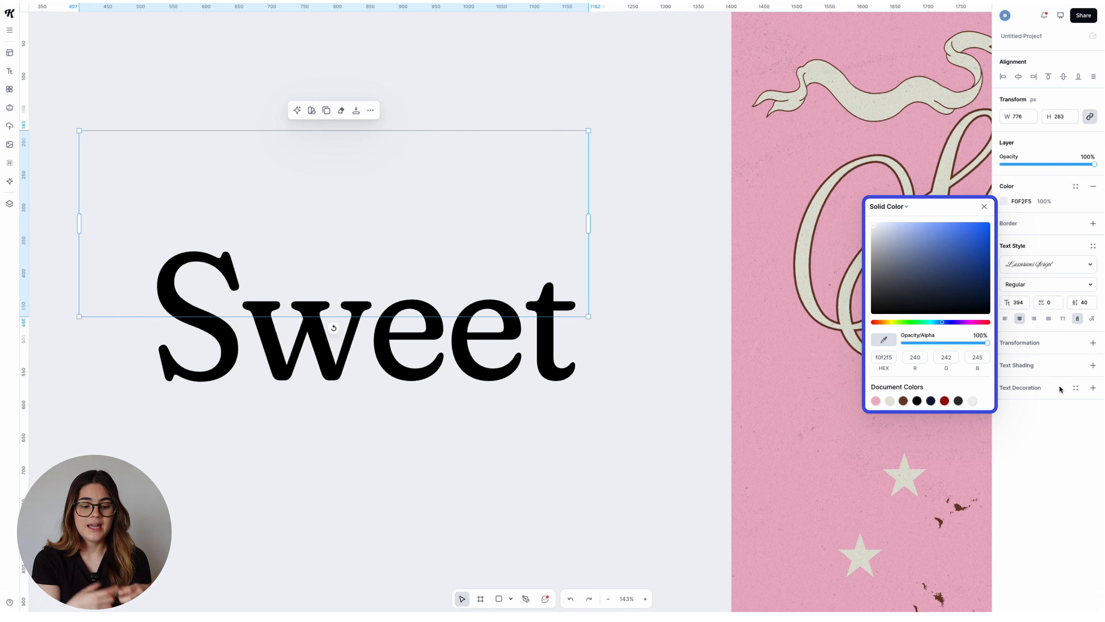
Add black 000000 text shading to Short with an offset of 0 and an outline width of 4.
left_click(1079, 387)
left_click(1093, 365)
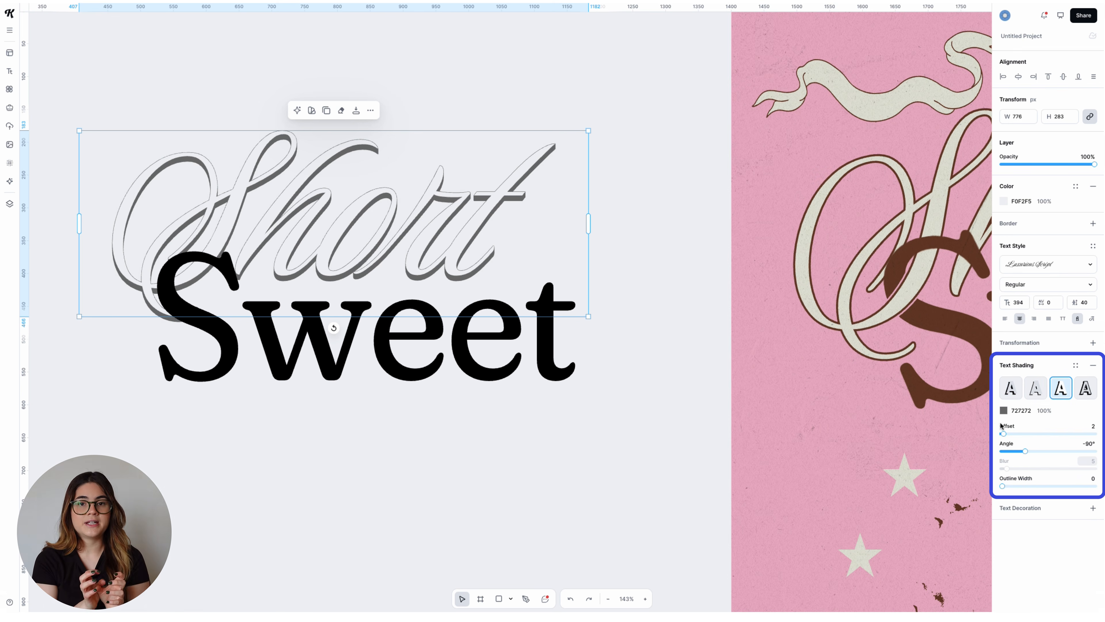
left_click(1002, 411)
left_click(917, 602)
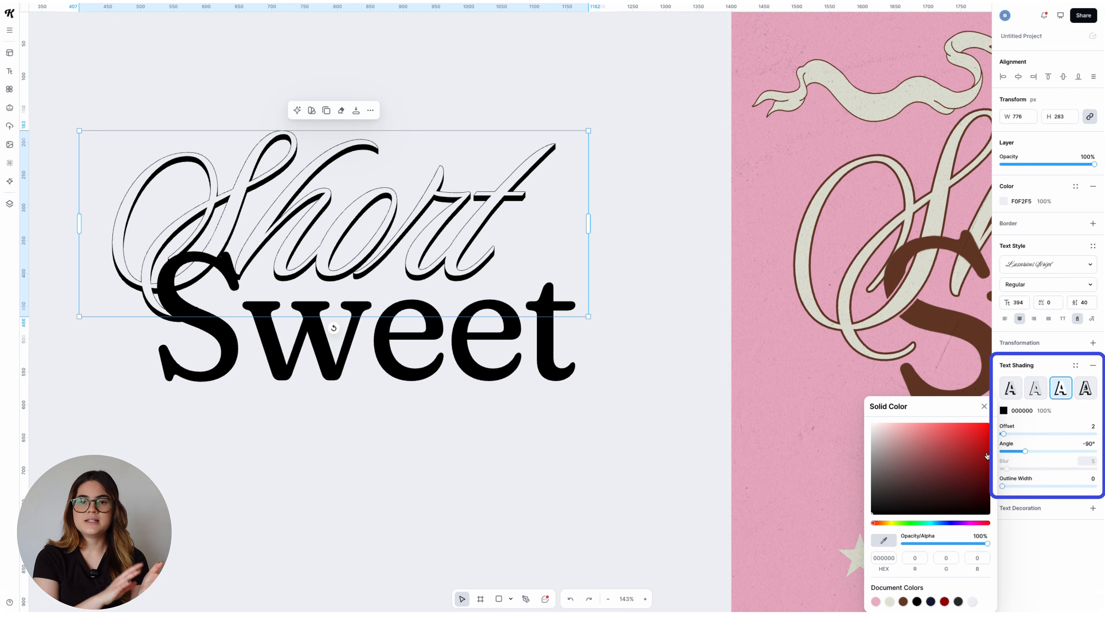
left_click_drag(1005, 432, 1005, 487)
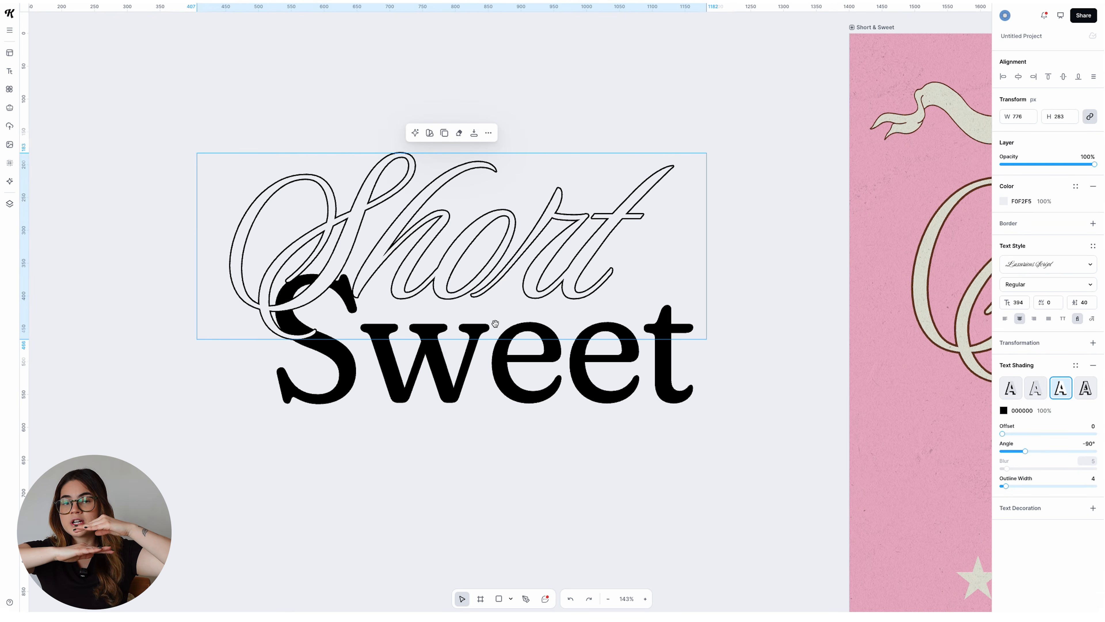
Duplicate the outlined word Short and move the copy sideways off the original.
left_click_drag(381, 289, 462, 313)
scroll(357, 275, "up", 3)
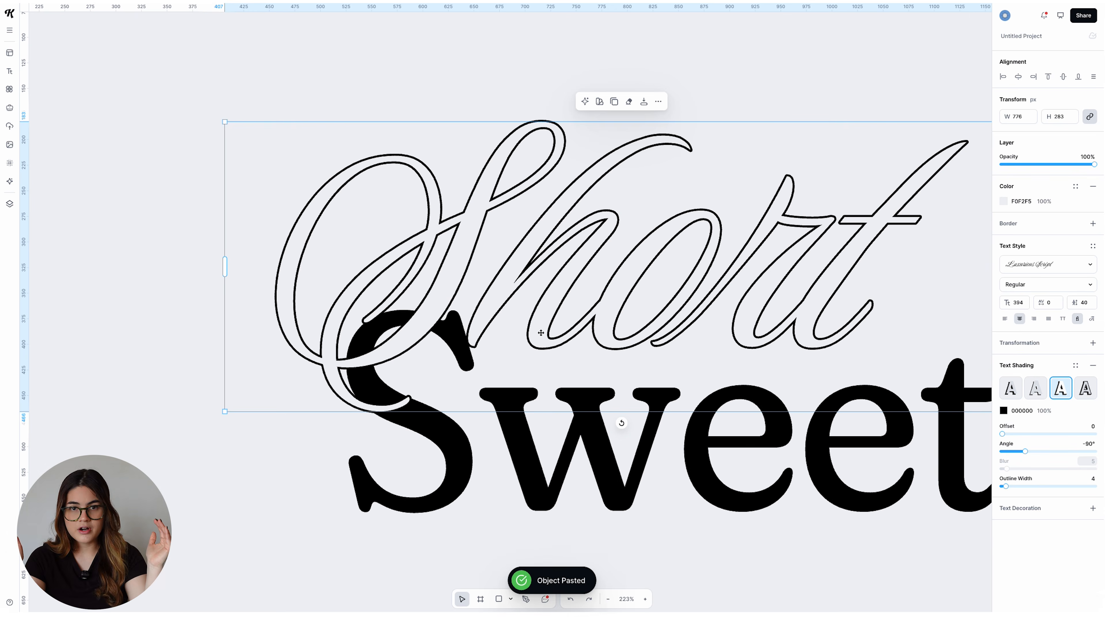
left_click_drag(541, 332, 504, 330)
left_click_drag(453, 278, 543, 279)
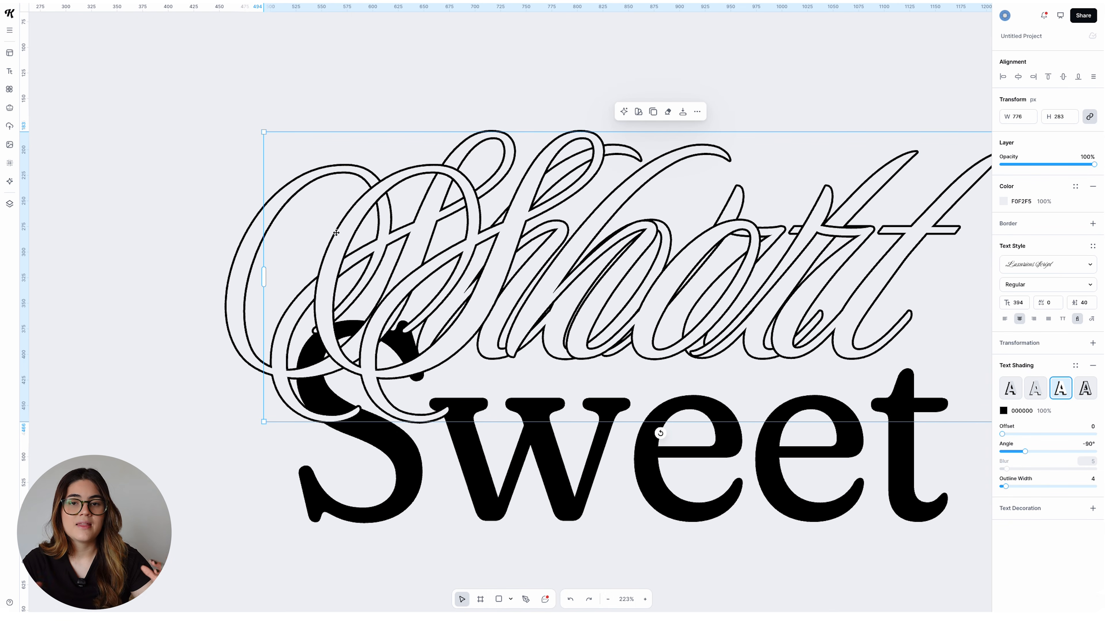
Set the rear Short's outline width to 9 and sample the canvas background as its outline colour.
left_click(243, 235)
left_click_drag(1007, 486, 1011, 486)
left_click(1004, 412)
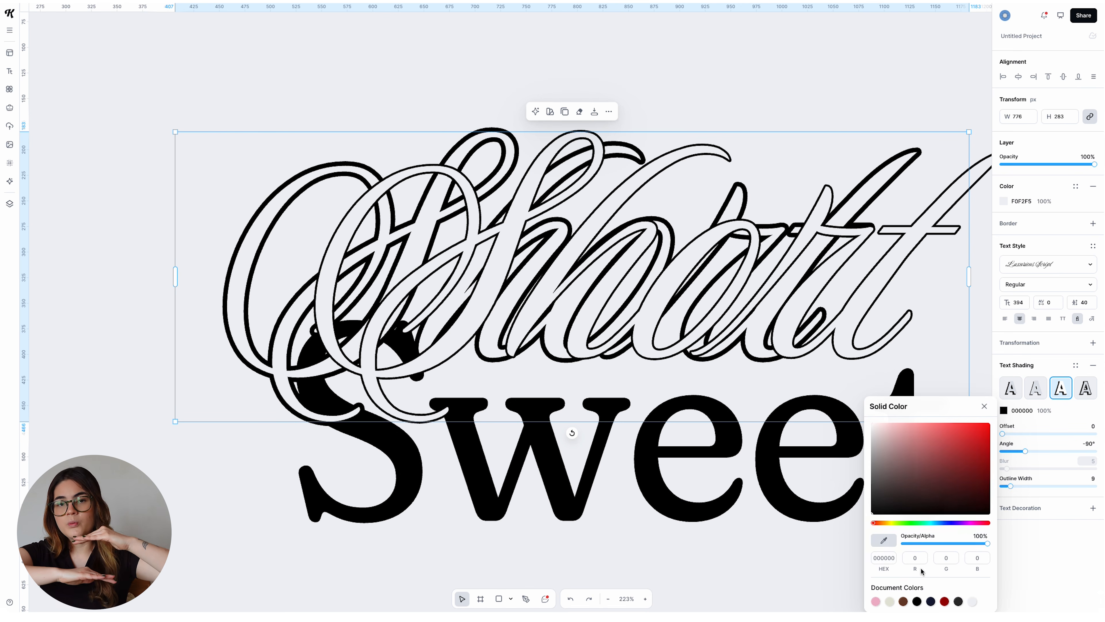
left_click(883, 540)
left_click(680, 412)
Move the thin-outlined Short back exactly over the copy with the wider outline.
left_click_drag(642, 325, 554, 326)
left_click_drag(213, 209, 416, 251)
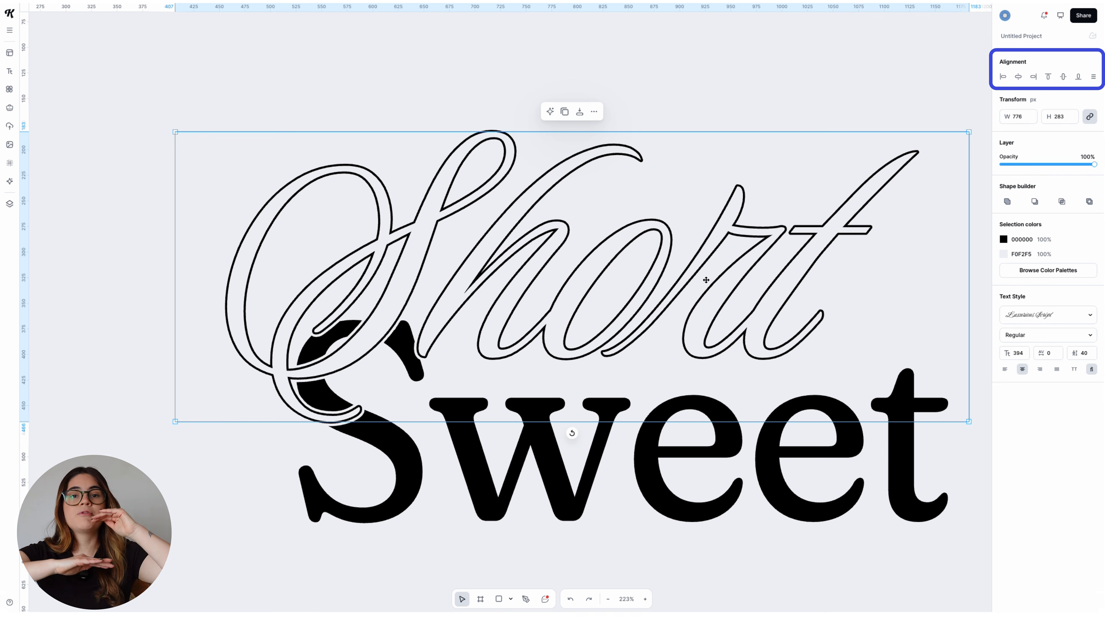
left_click(747, 117)
left_click(744, 267)
Duplicate the word Sweet, cut one copy down to the letter S, and narrow its text box to fit.
left_click(659, 442)
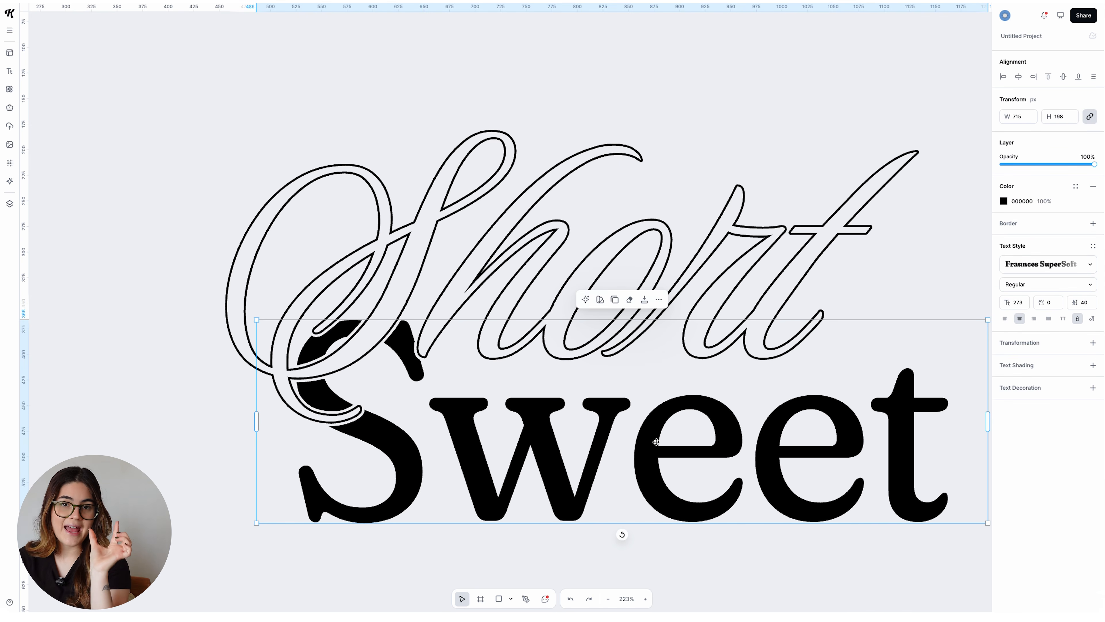
key("ctrl+v")
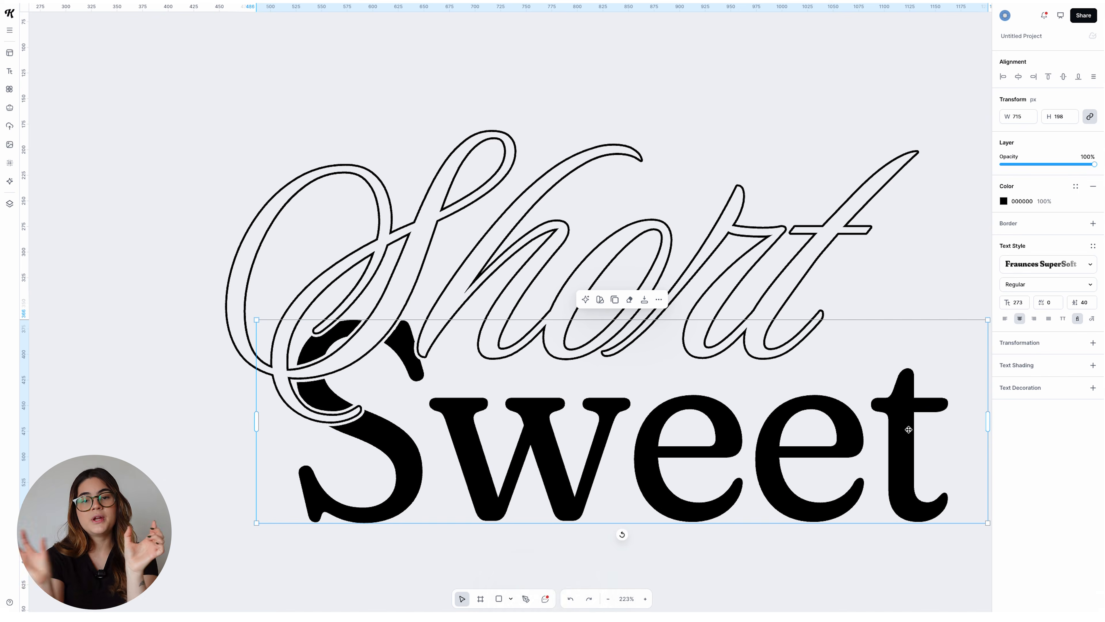
double_click(541, 458)
left_click_drag(457, 466, 1048, 484)
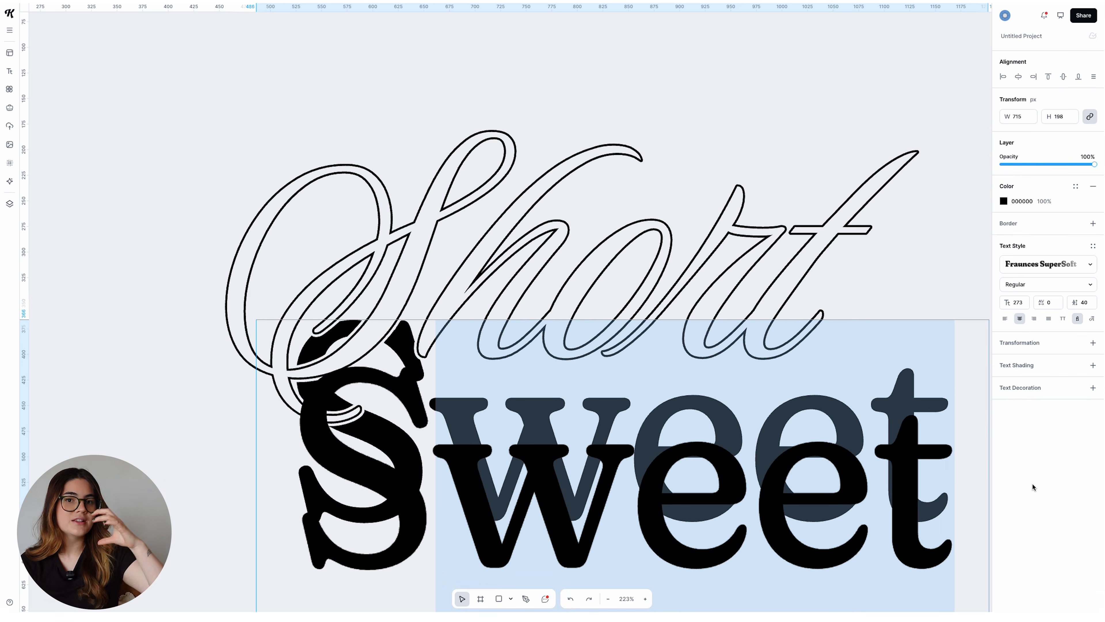
type("S")
key("Escape")
left_click_drag(988, 423, 460, 427)
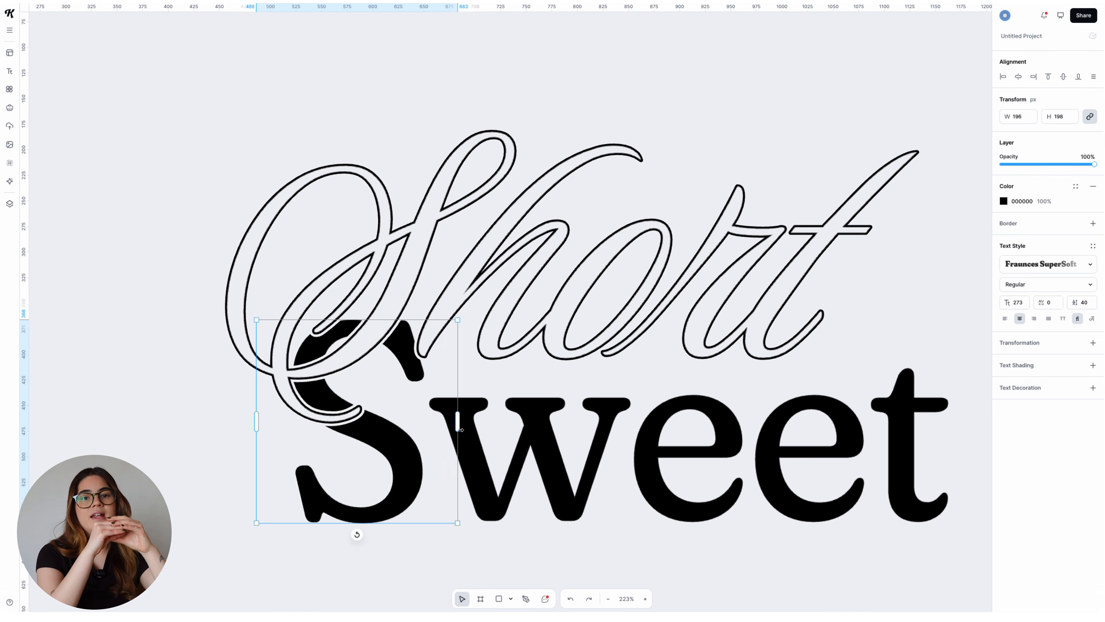
Left-align the text of the S and Sweet layers and narrow Sweet's text box to 651 px.
key("ctrl+z")
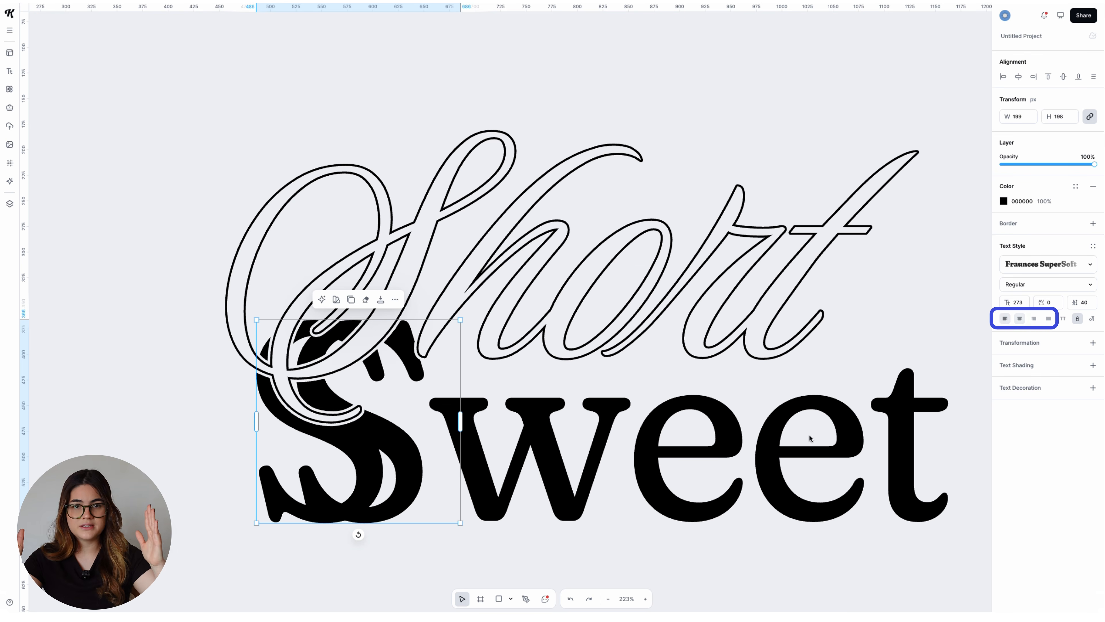
left_click(1007, 319)
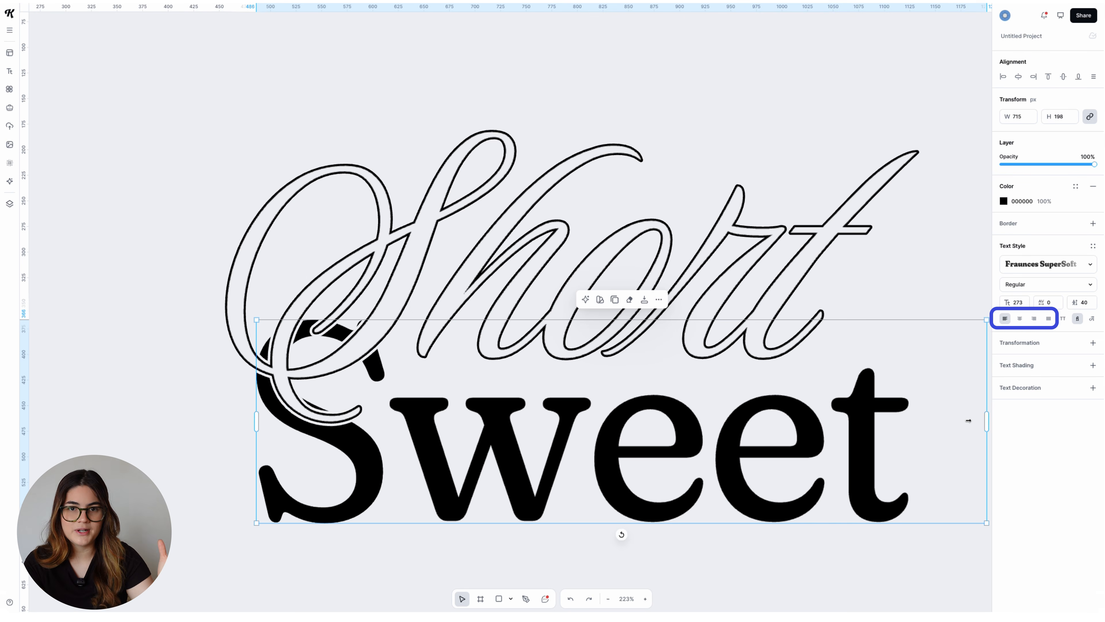
left_click_drag(984, 420, 923, 421)
Bring the S and Sweet layers to the front and shift them together to overlap the base of Short's first letter.
mouse_move(481, 548)
left_mouse_down()
mouse_move(387, 519)
mouse_move(370, 500)
left_mouse_up()
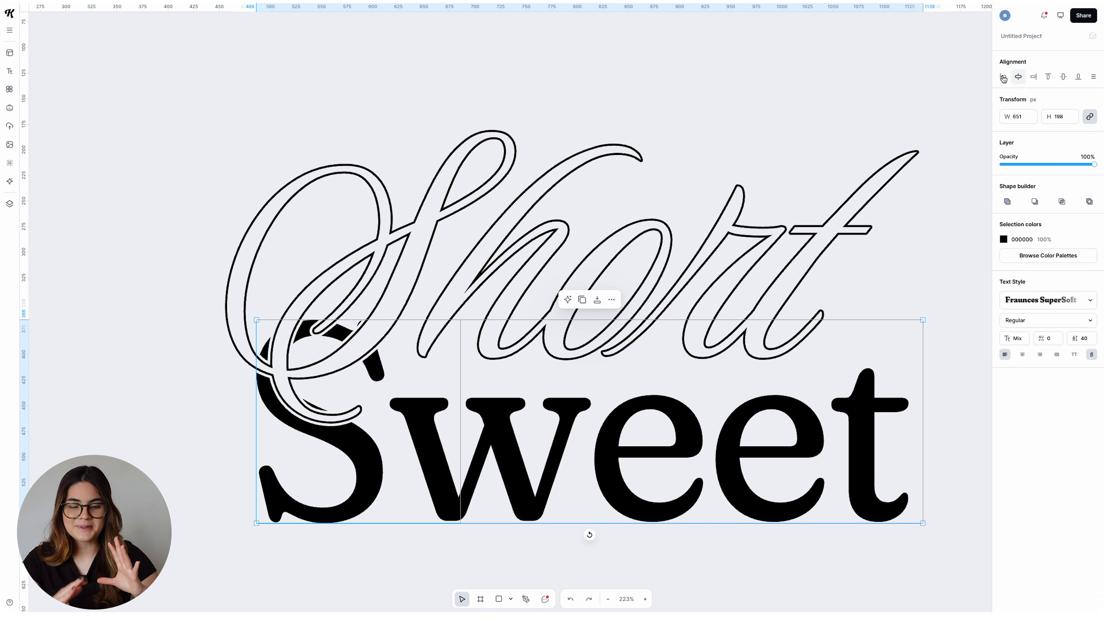
right_click(437, 448)
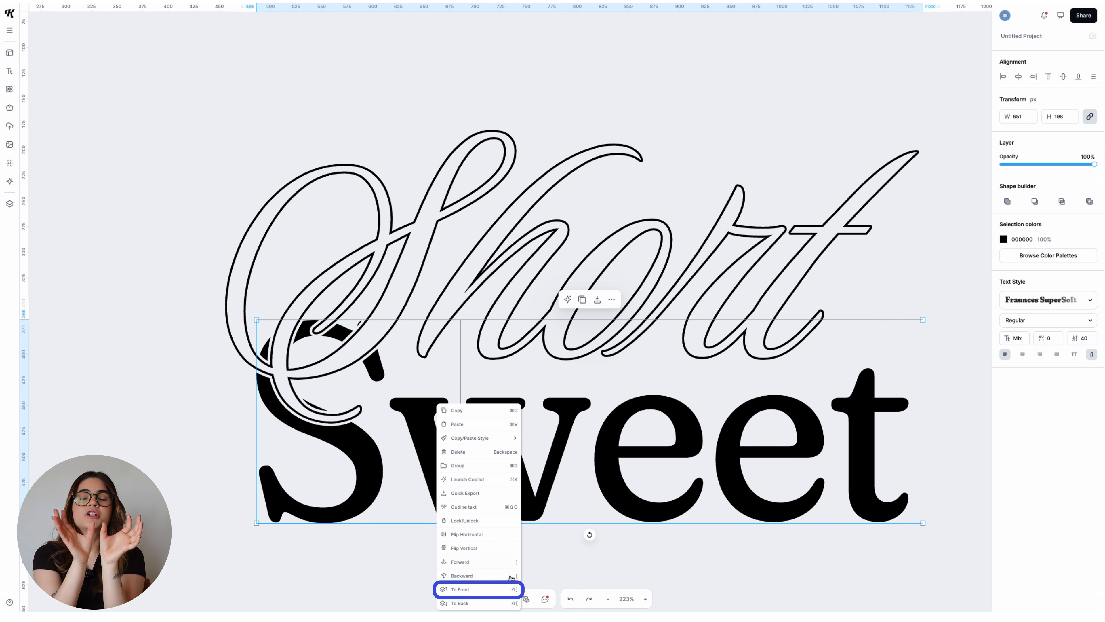
left_click(478, 591)
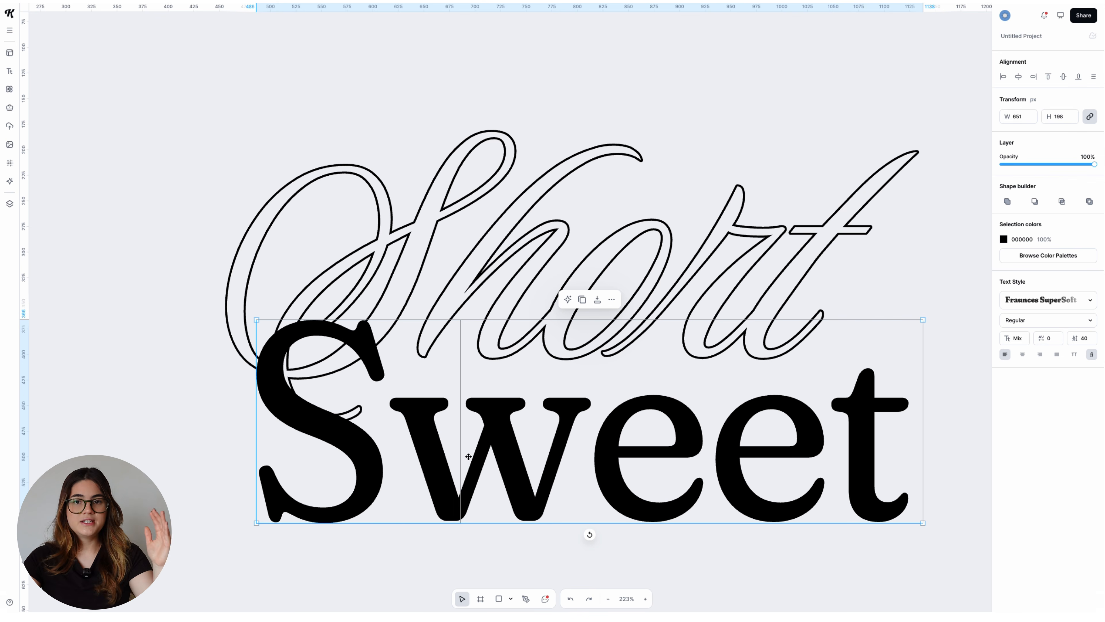
left_click_drag(467, 486, 511, 475)
left_click(483, 598)
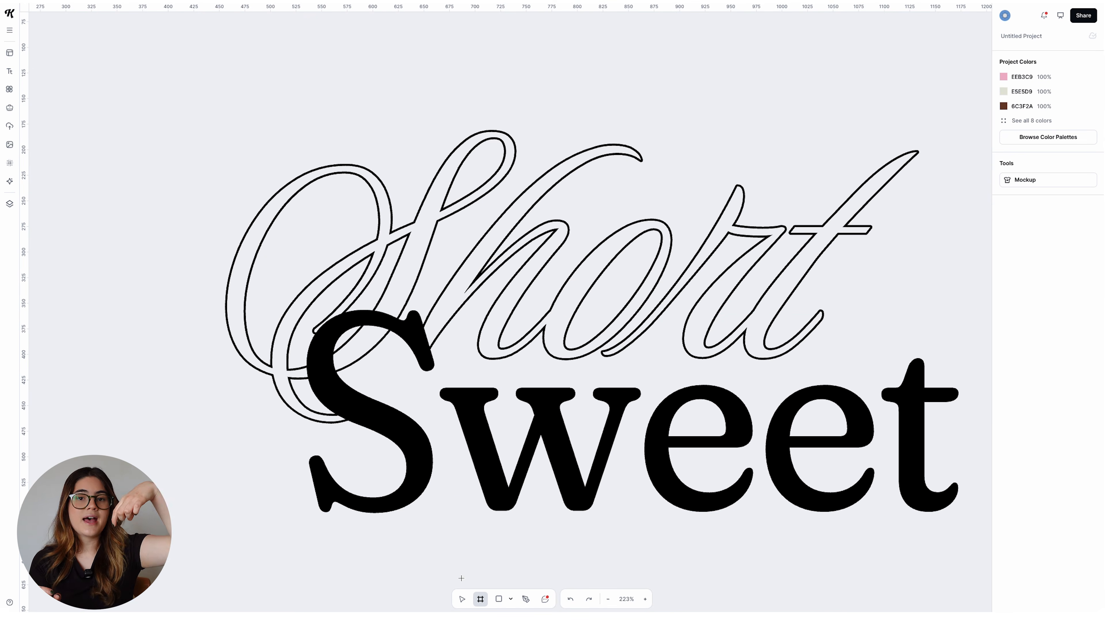
Rasterize the S layer and erase the part where Short's looping stroke crosses it, so the script passes in front.
left_click(394, 422)
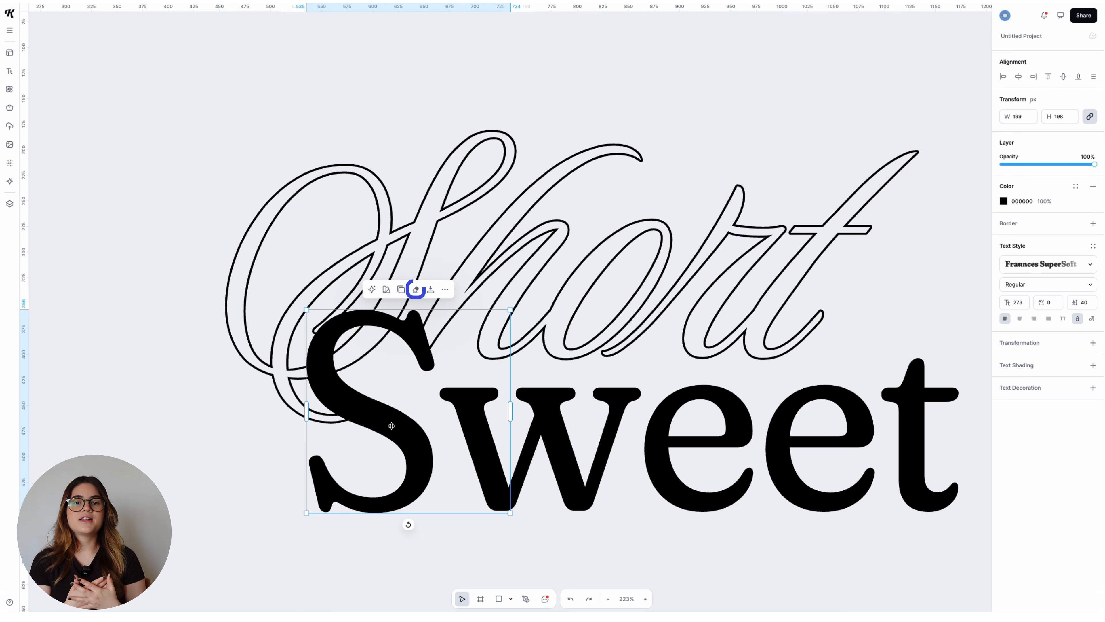
left_click(416, 290)
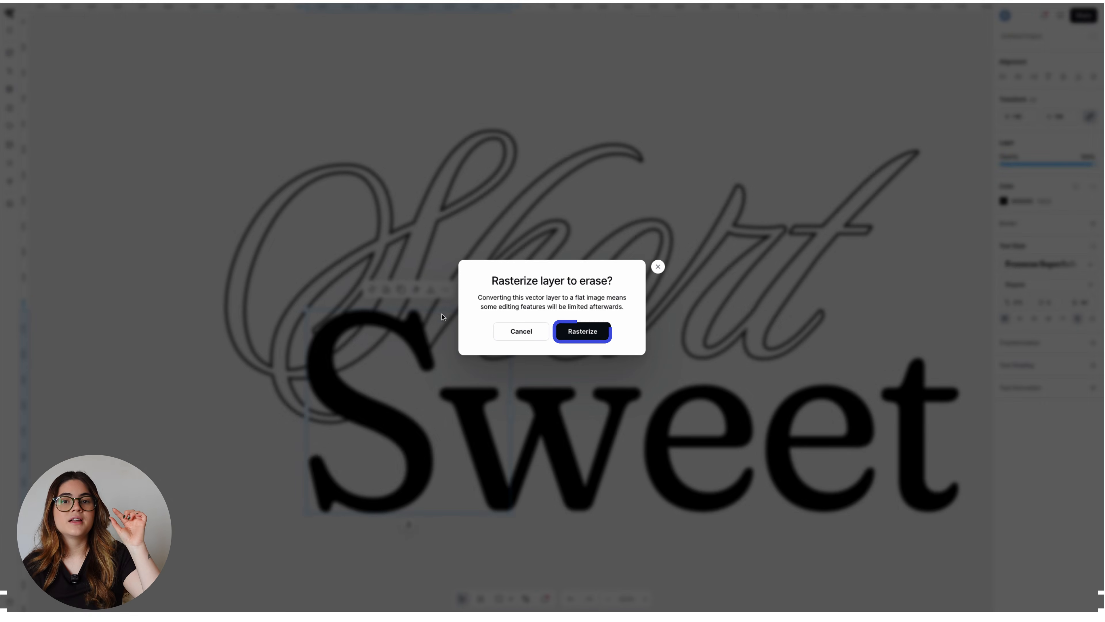
left_click(601, 333)
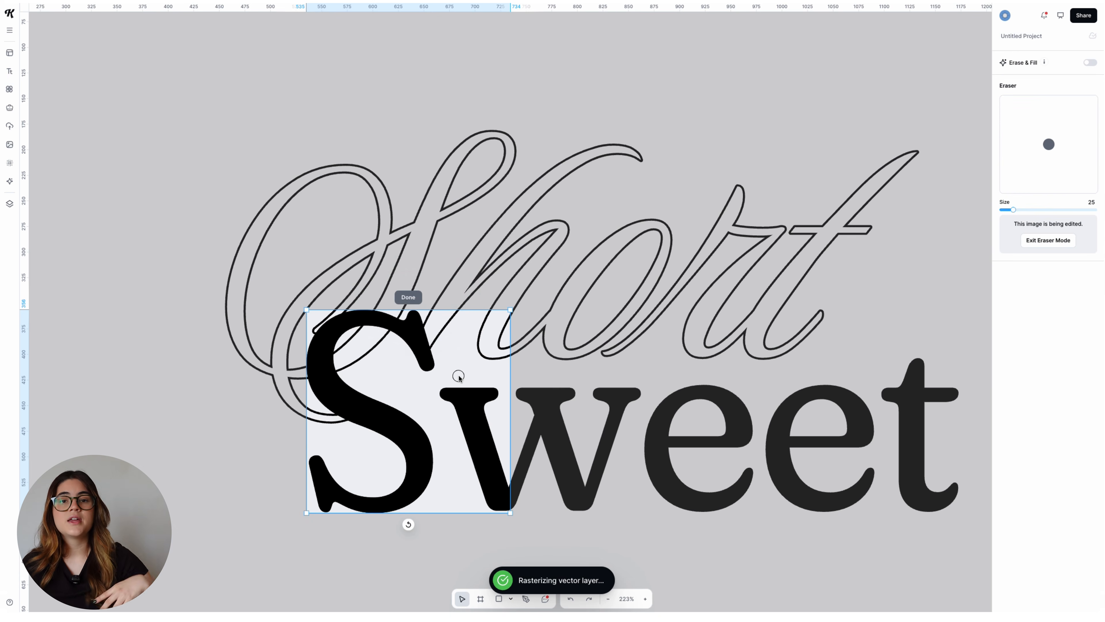
scroll(349, 327, "up", 5)
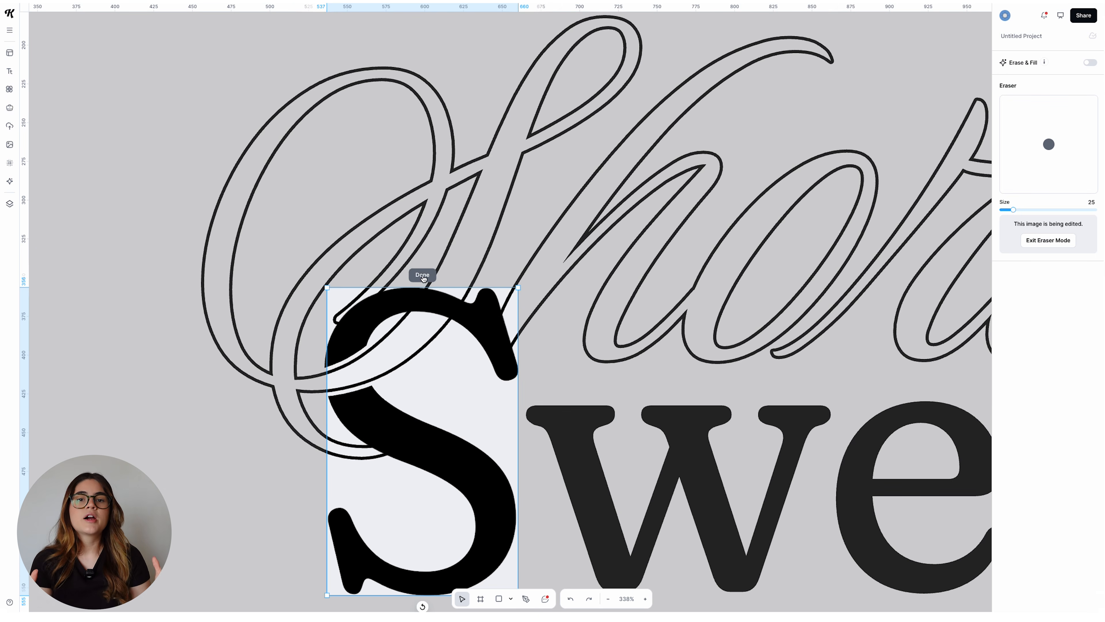
left_click(422, 276)
scroll(241, 436, "down", 8)
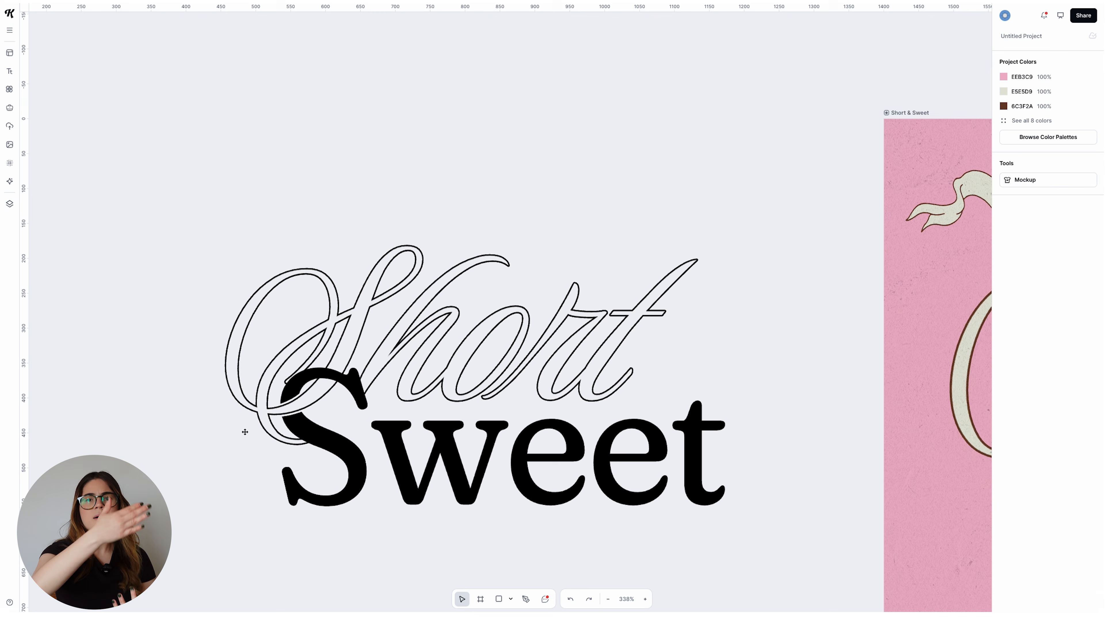
scroll(319, 457, "down", 3)
scroll(319, 457, "up", 2)
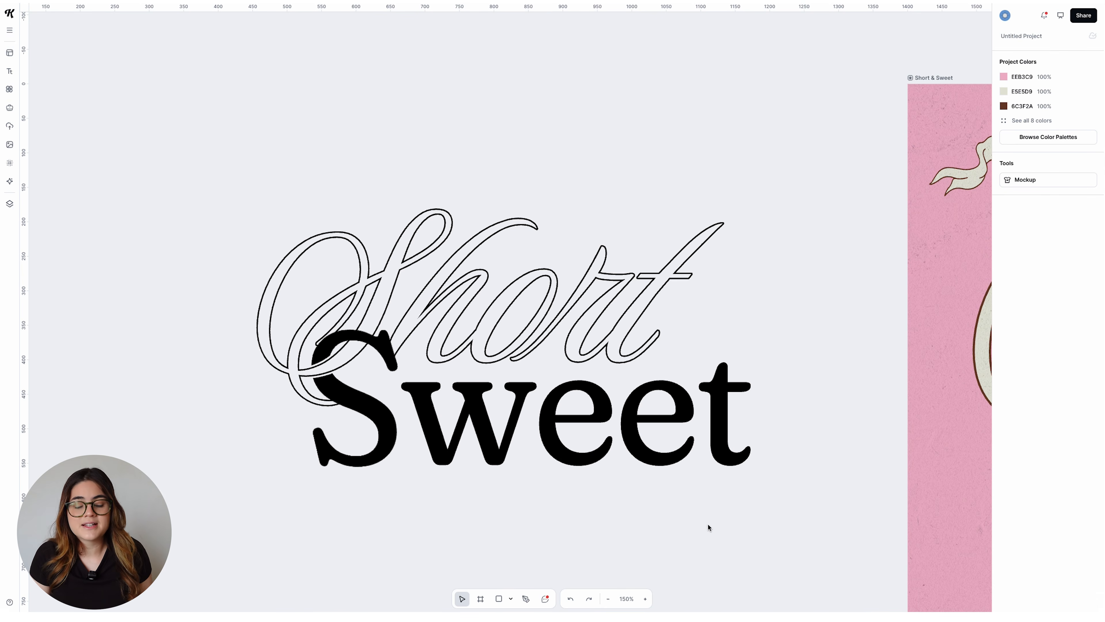
left_click_drag(310, 289, 254, 332)
scroll(286, 368, "up", 5)
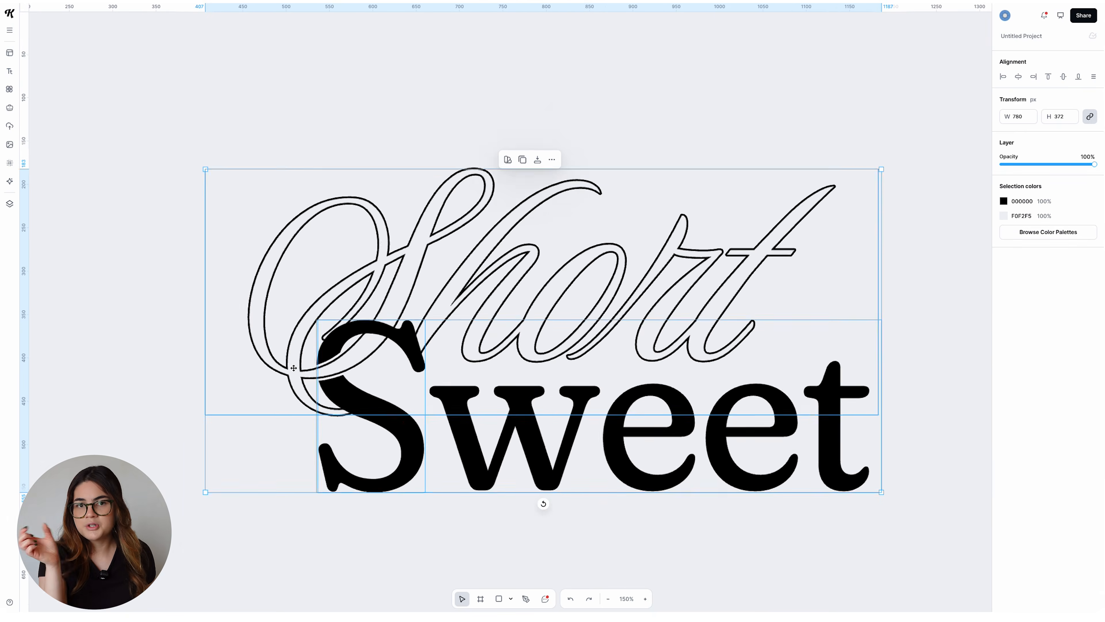
left_click(115, 364)
scroll(370, 361, "up", 3)
Browse the full set of paper textures for the Short & Sweet poster artboard.
scroll(420, 359, "down", 8)
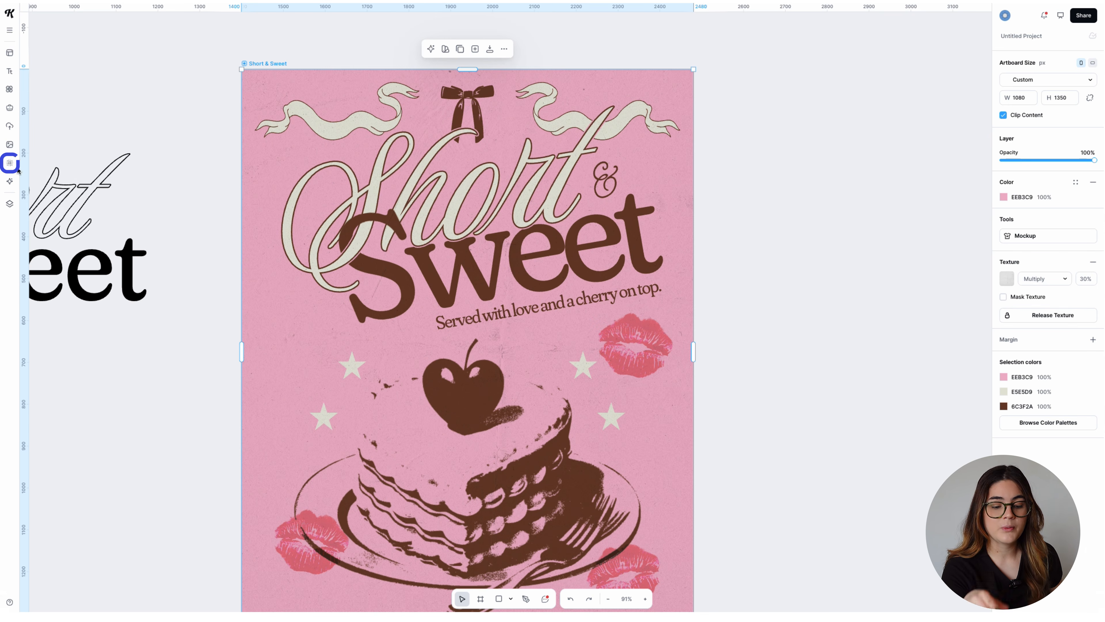
left_click(8, 164)
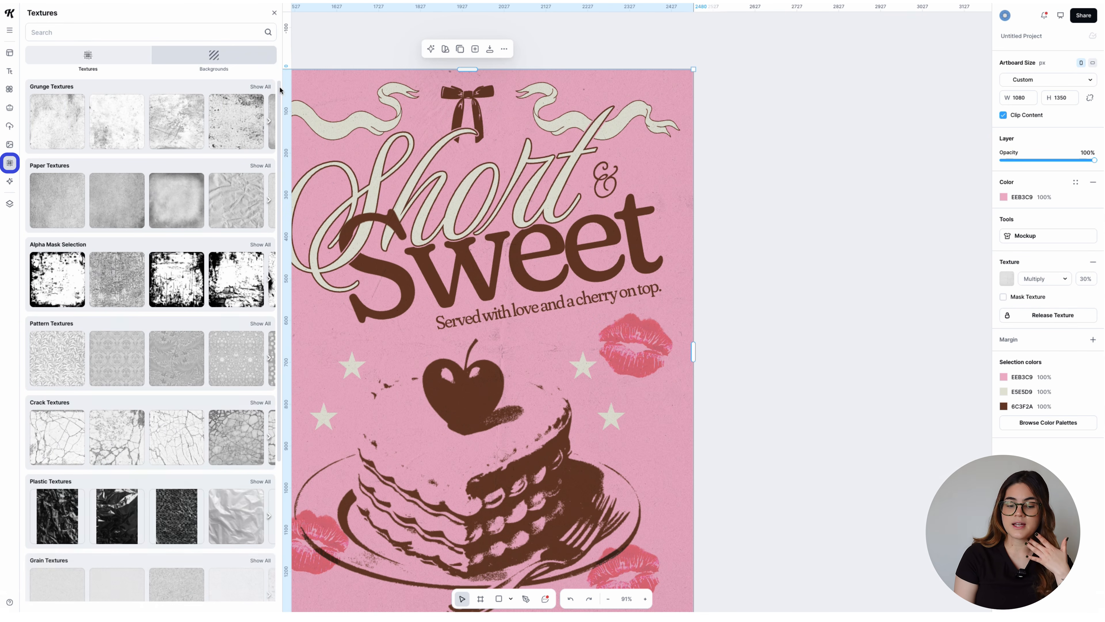
left_click(260, 166)
scroll(261, 300, "down", 5)
scroll(261, 300, "up", 5)
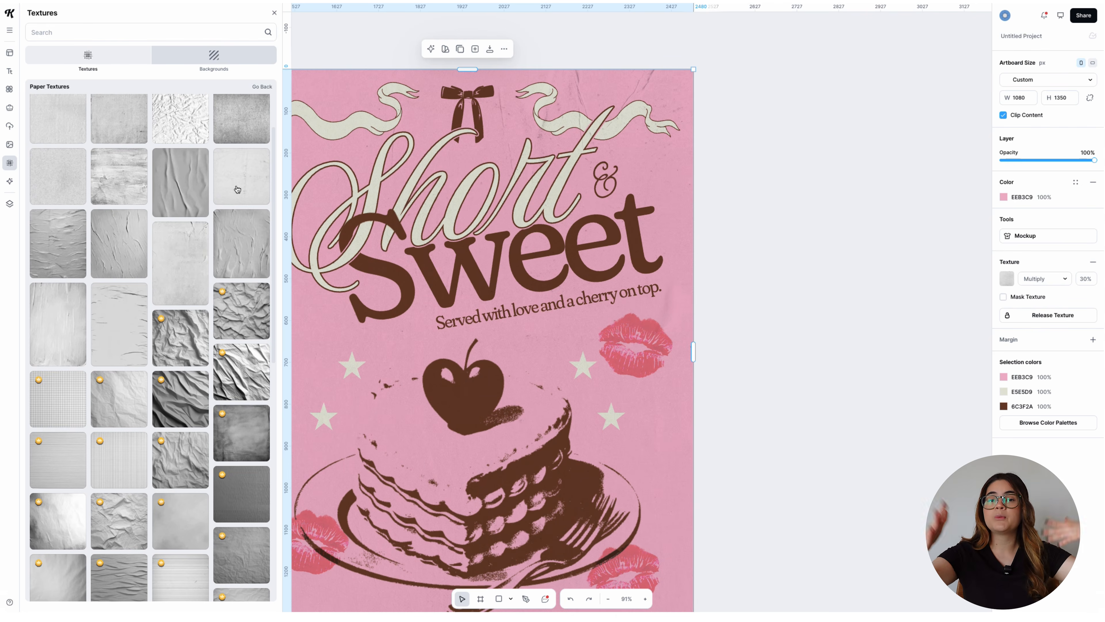
scroll(194, 261, "up", 2)
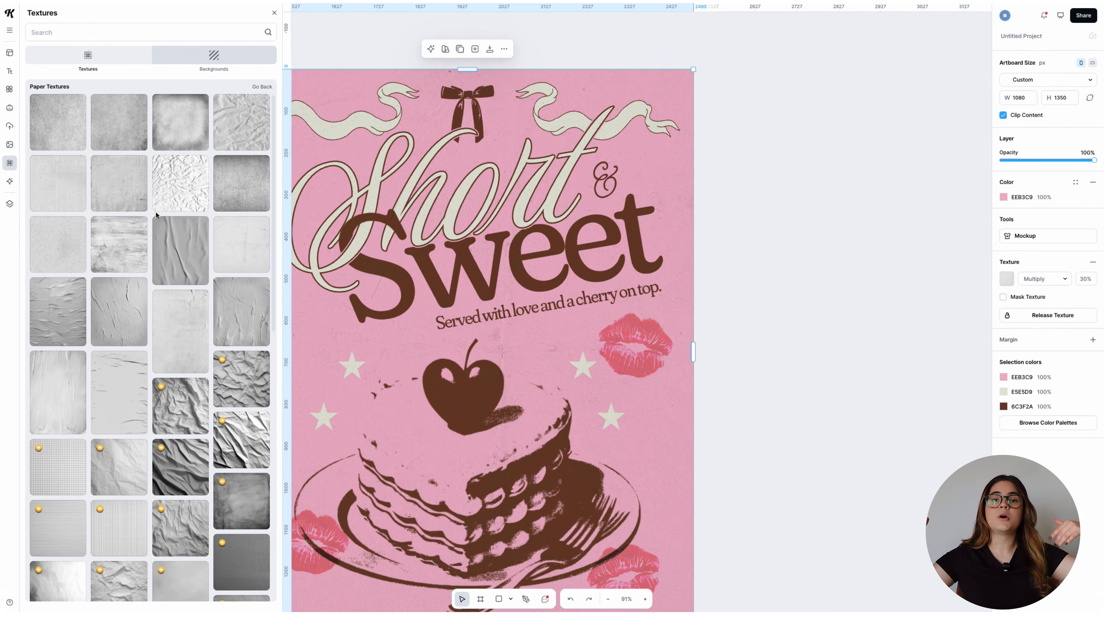
Try other blend modes, such as Soft Light and Hard Light, on the poster's texture.
left_click(1070, 281)
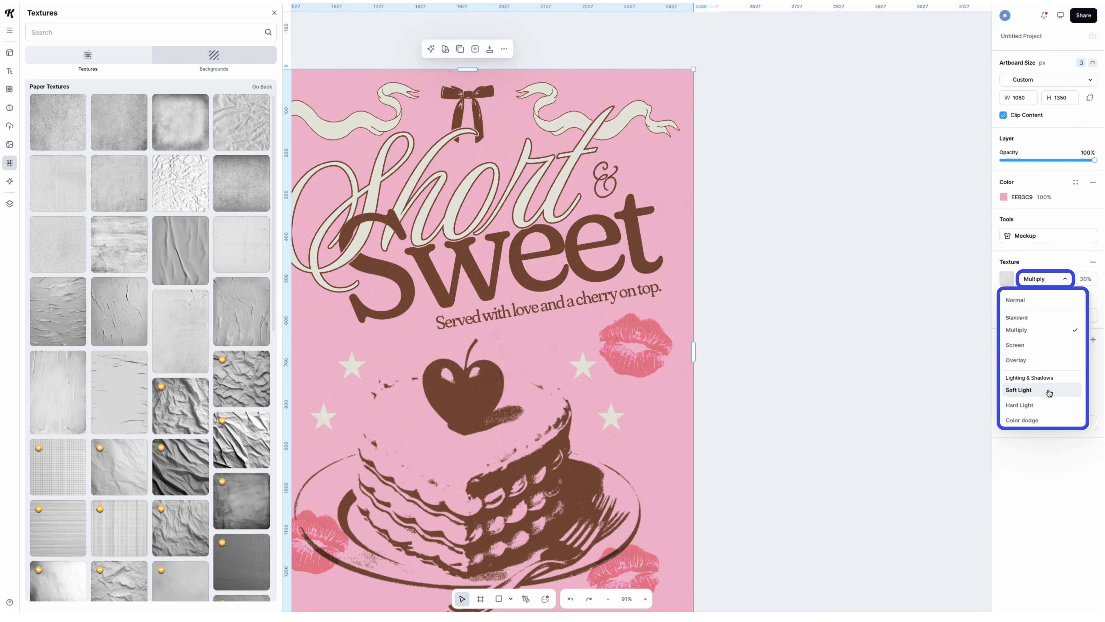
left_click(1045, 405)
scroll(1038, 402, "down", 2)
scroll(1036, 404, "up", 3)
left_click(903, 308)
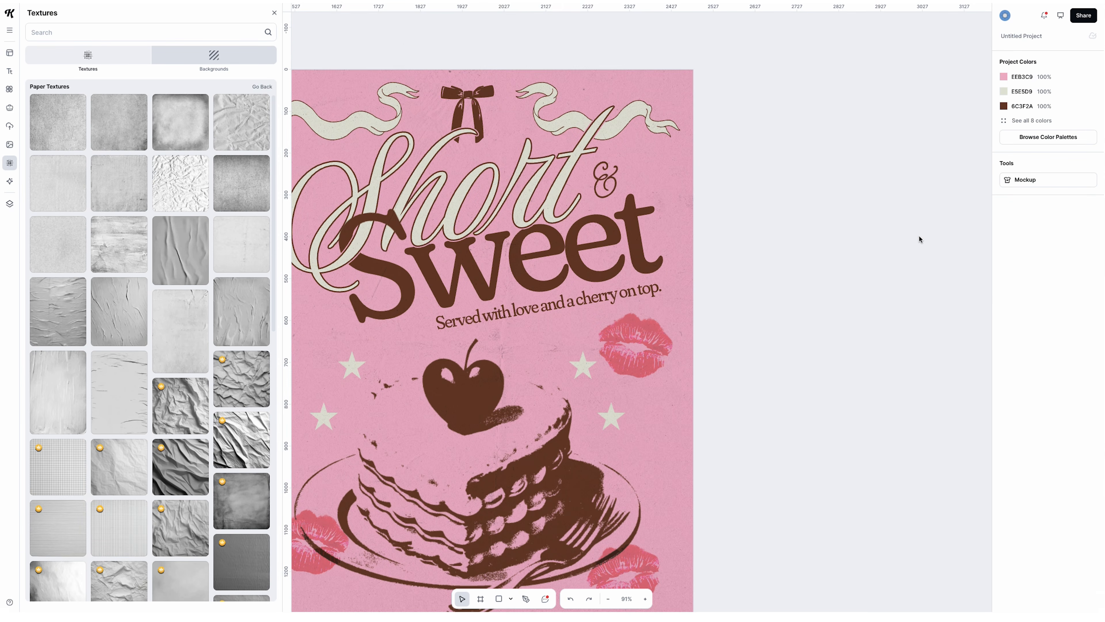
Duplicate the Short & Sweet artboard and place the copy directly to the right of the original.
scroll(875, 361, "down", 3)
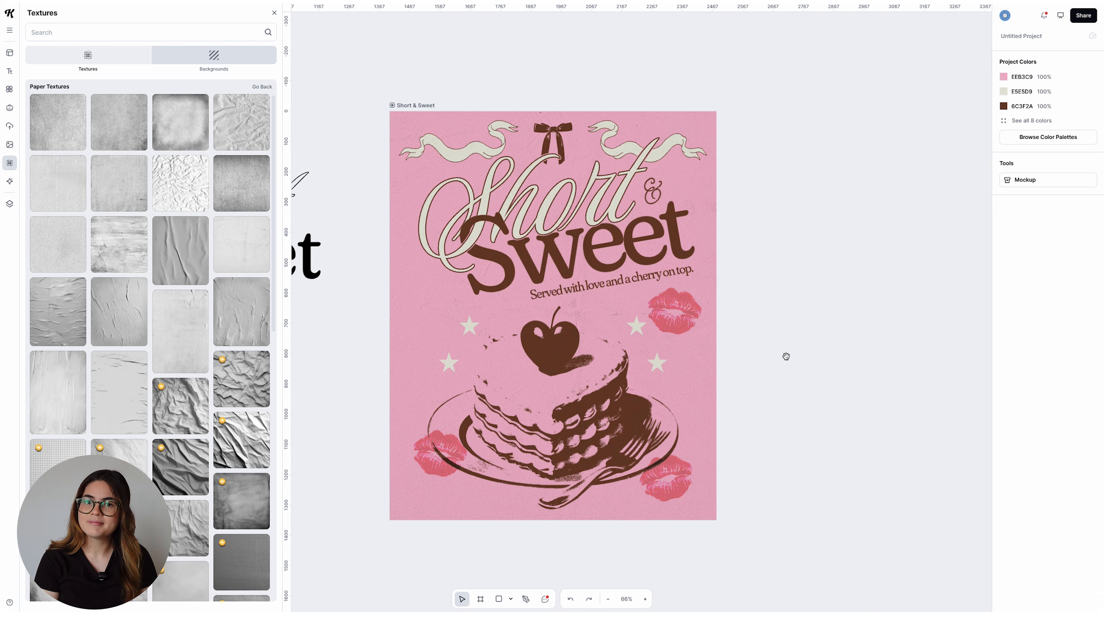
left_click(410, 104)
left_click_drag(411, 104, 747, 113)
scroll(957, 435, "right", 5)
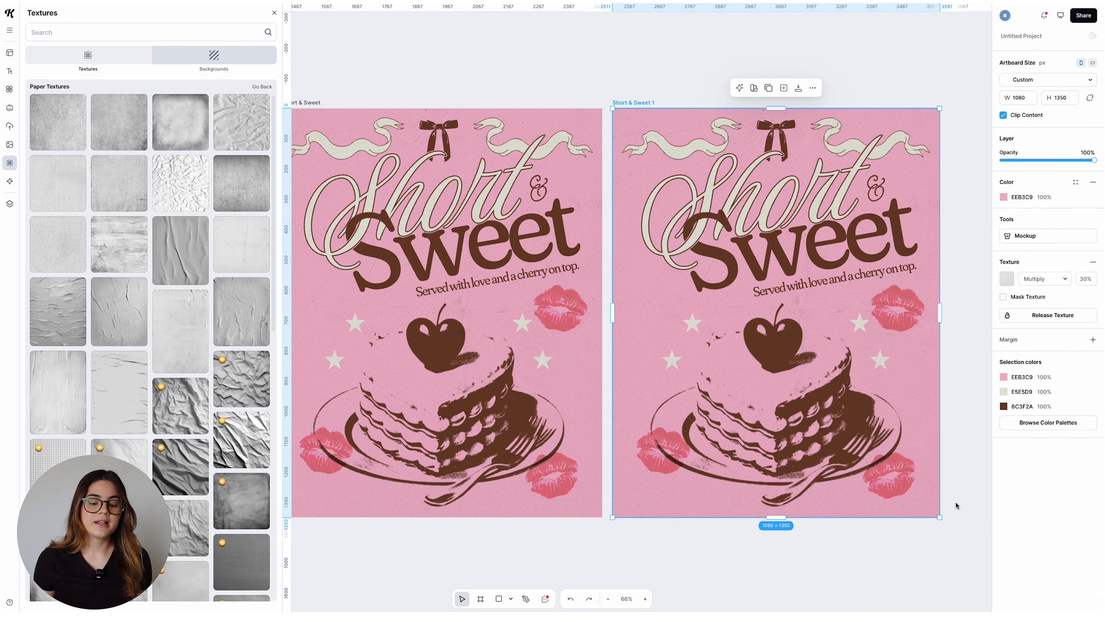
Set the copied artboard's background color to the document's off-white E5E5D9.
left_click_drag(956, 536, 670, 203)
left_click_drag(625, 136, 624, 135)
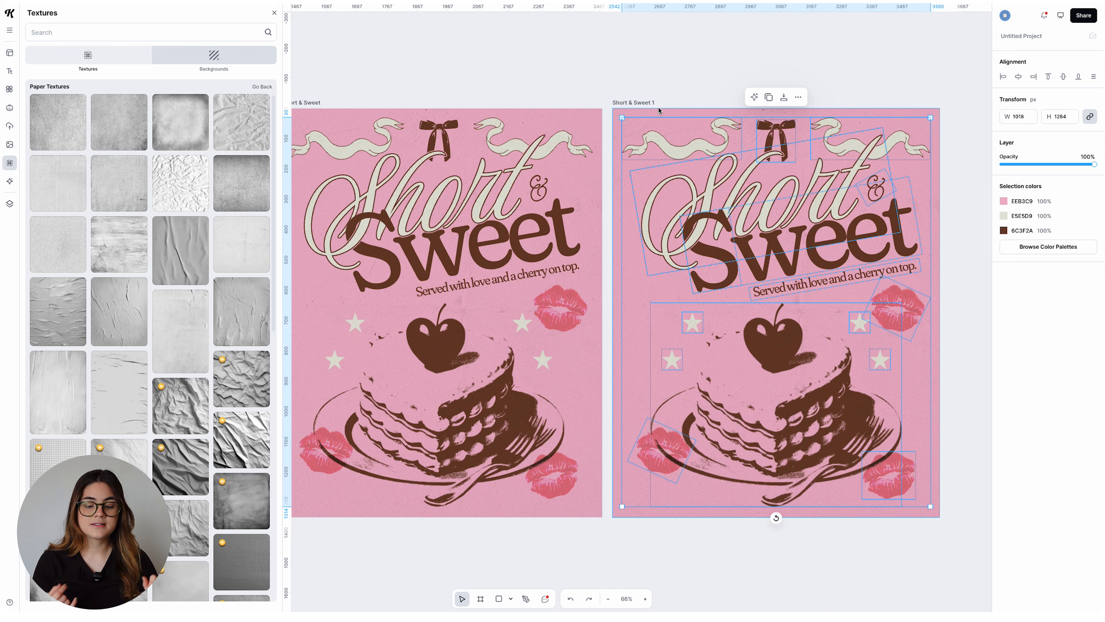
left_click(638, 103)
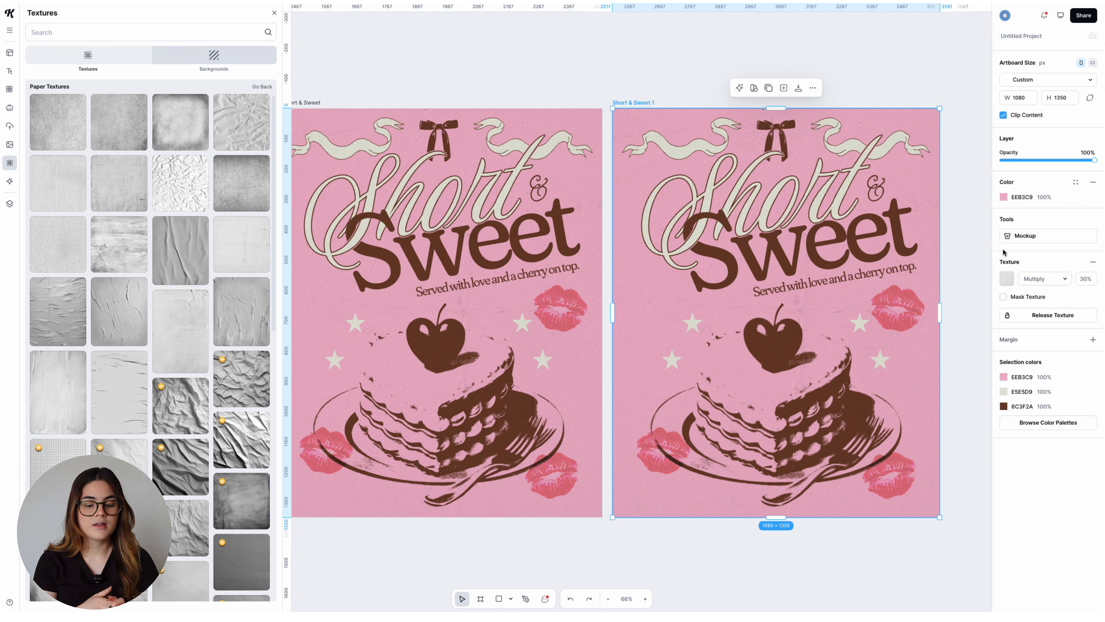
left_click(1003, 197)
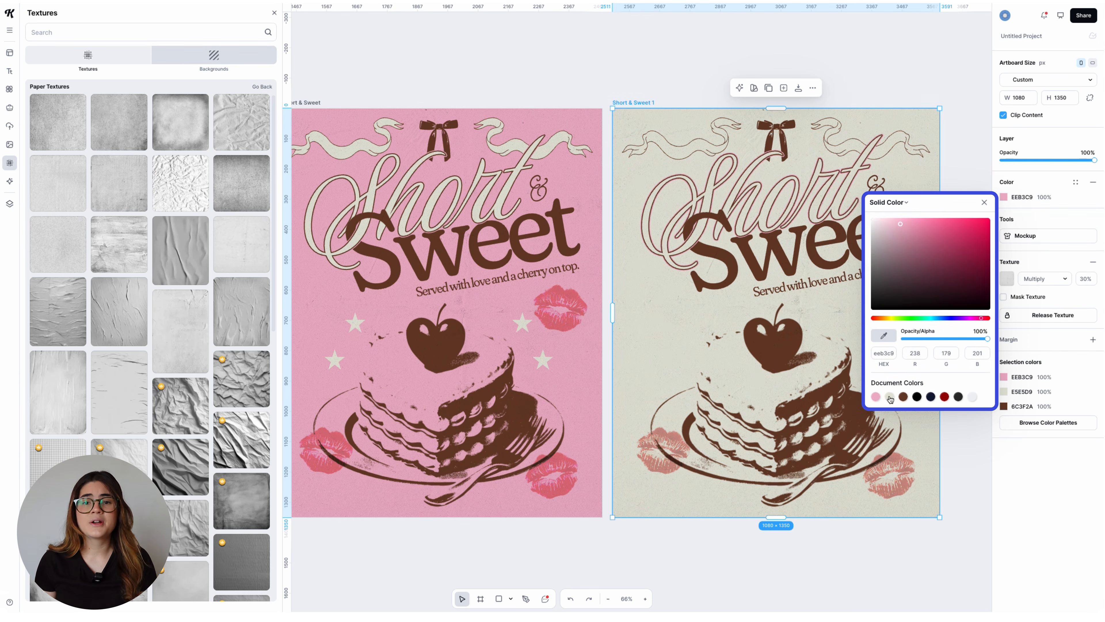
left_click(934, 536)
Select all elements on the copied poster and replace their pink EEB3C9 with off-white E5E5D9.
left_click_drag(943, 534, 618, 127)
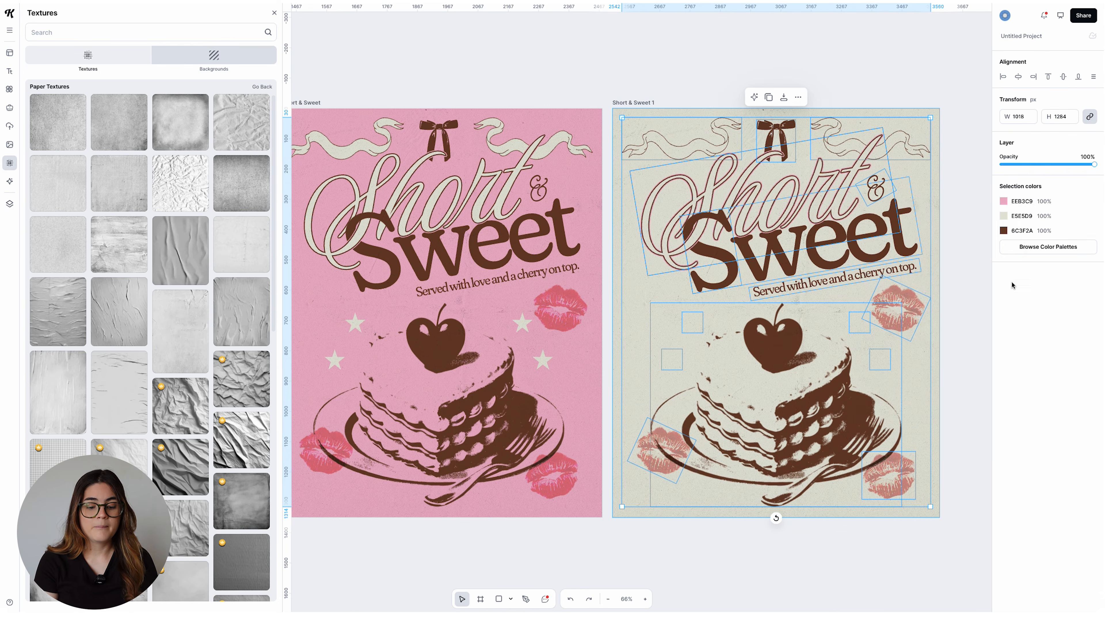
left_click(1005, 202)
left_click(889, 404)
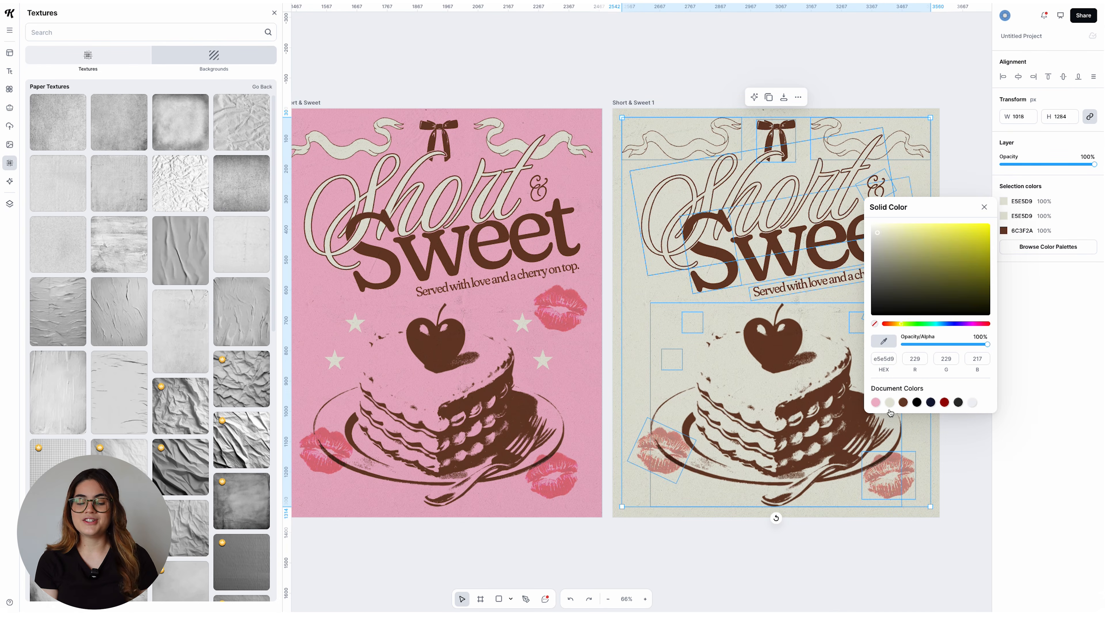
left_click(959, 532)
left_click_drag(960, 532, 615, 106)
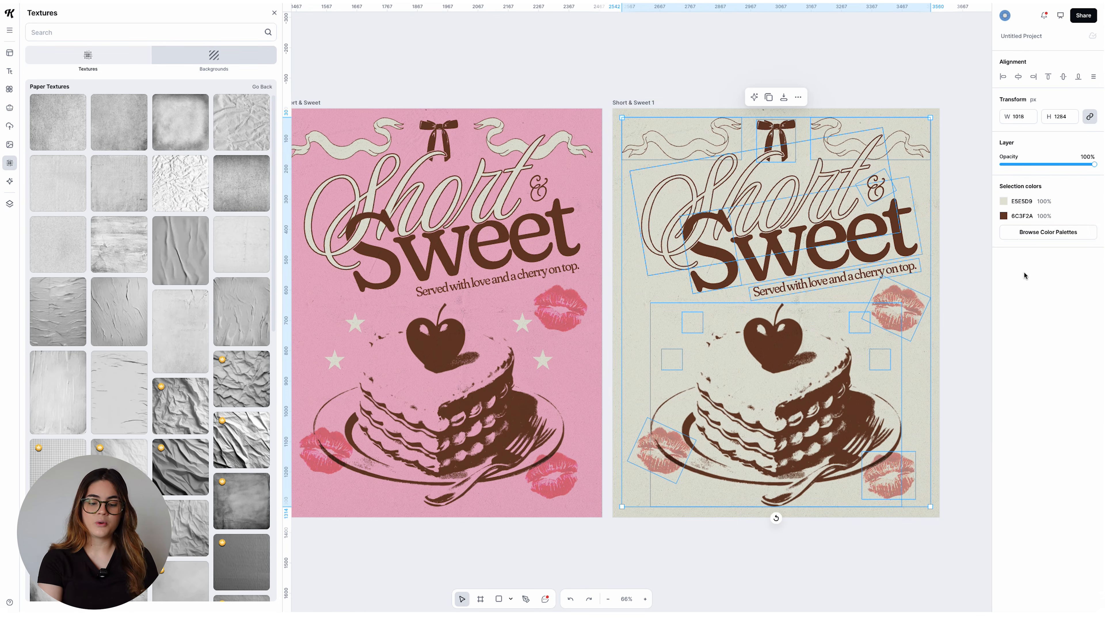
left_click(1037, 241)
left_click(975, 188)
Recolor the off-white fill of the copied poster's ribbons and its Short lettering to pink EEB3C9.
left_click(1003, 64)
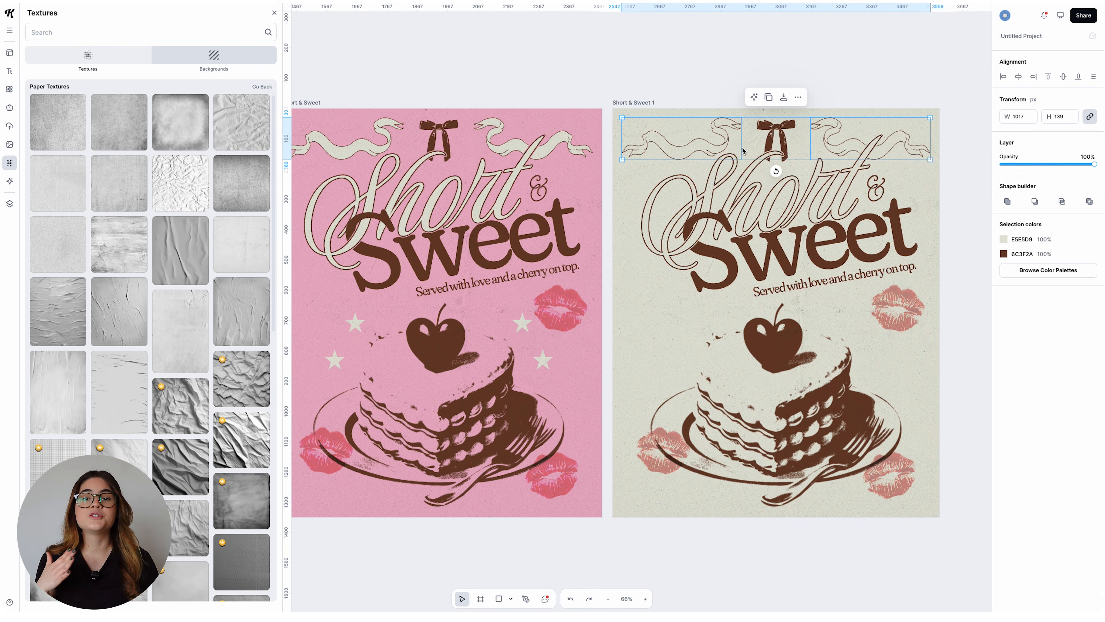
left_click(1008, 241)
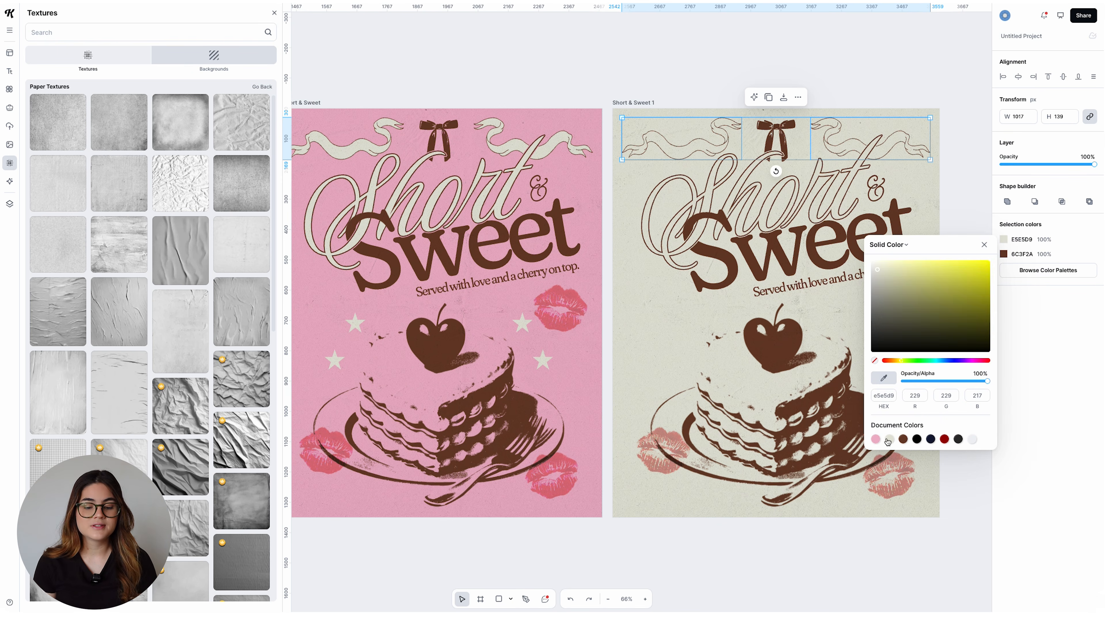
left_click(876, 439)
left_click(771, 201)
left_click(1004, 201)
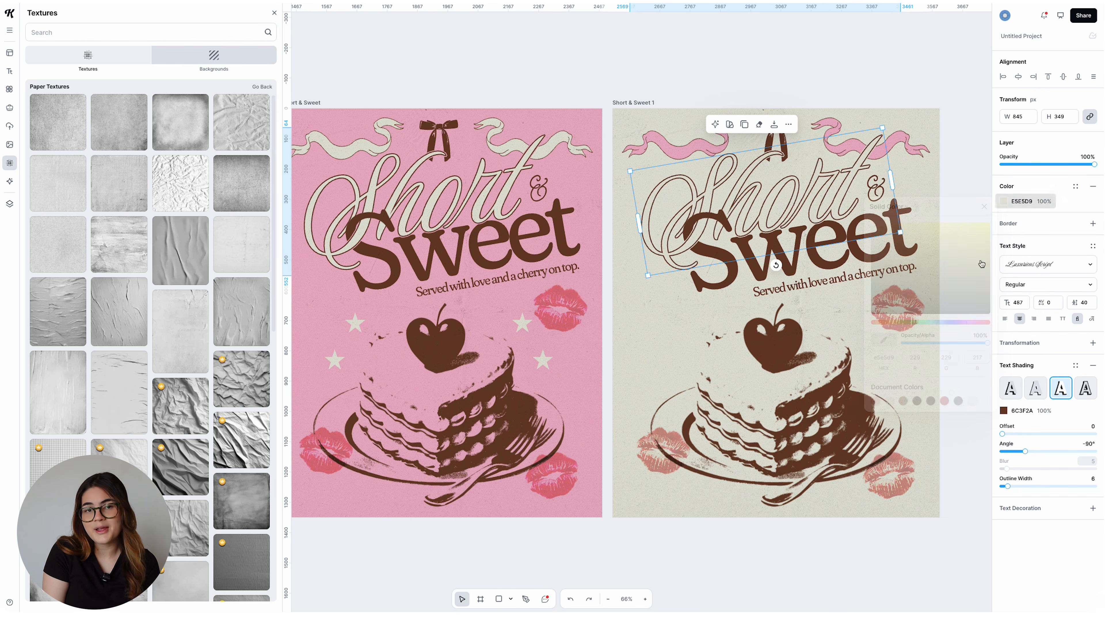
left_click(875, 401)
Recolor the four stars around the cake on the copied poster to pink EEB3C9.
left_click(658, 323)
left_click(1005, 239)
left_click(904, 438)
left_click(878, 440)
left_click(928, 504)
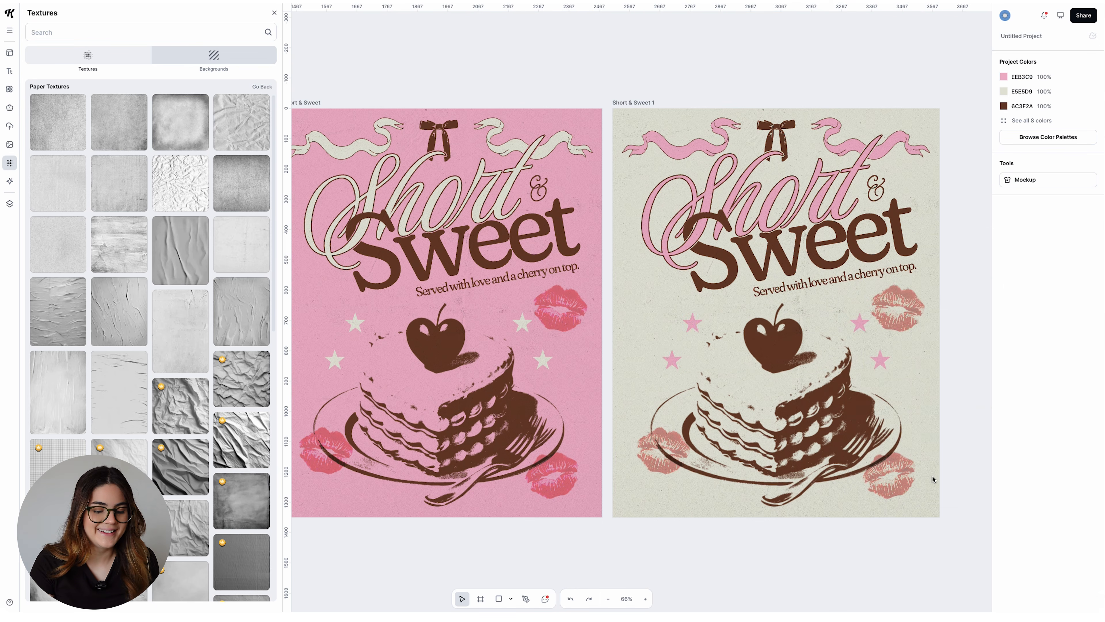
scroll(937, 470, "down", 3)
scroll(938, 466, "up", 2)
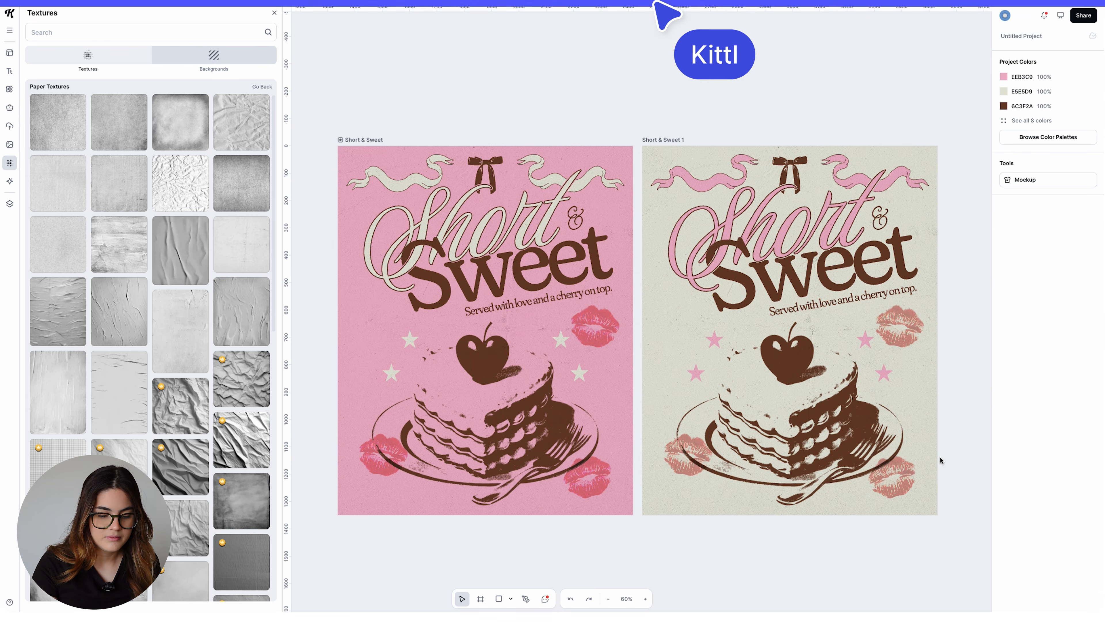